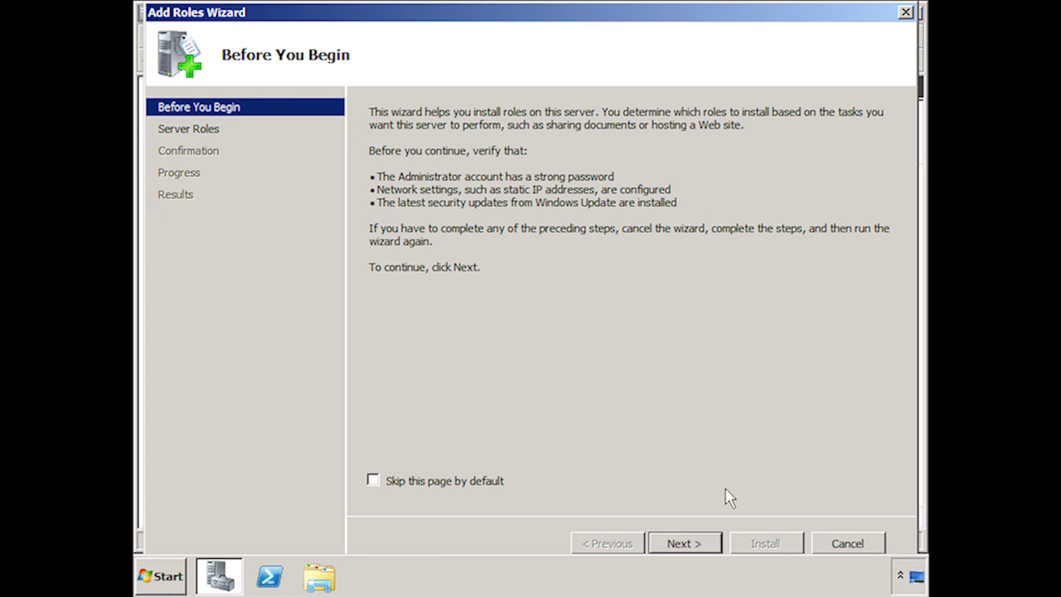
# Select the Network Policy and Access Services role for installation and proceed to its role services.
pyautogui.click(709, 544)
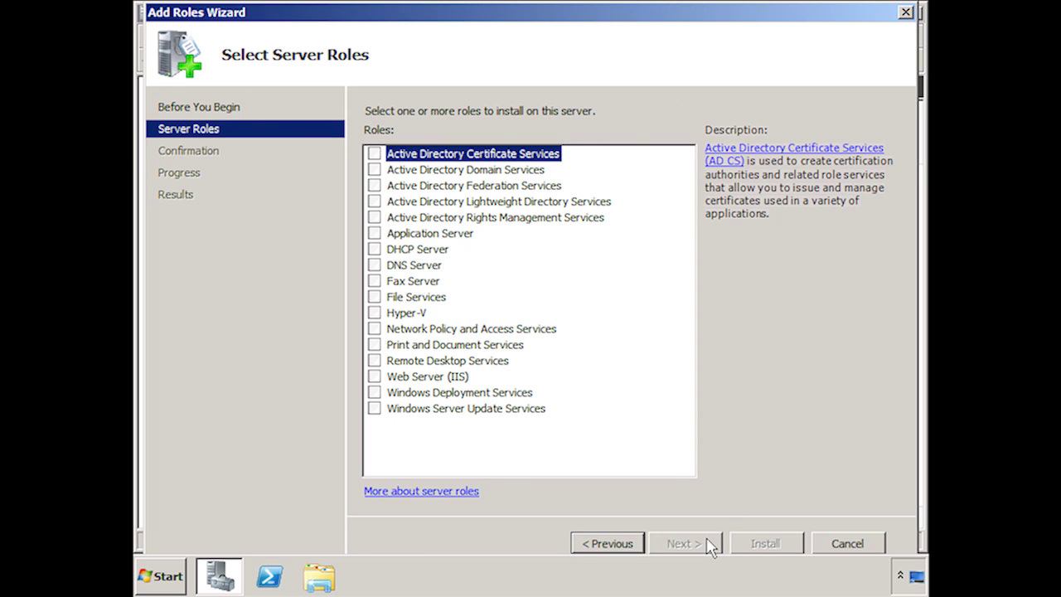
pyautogui.click(382, 328)
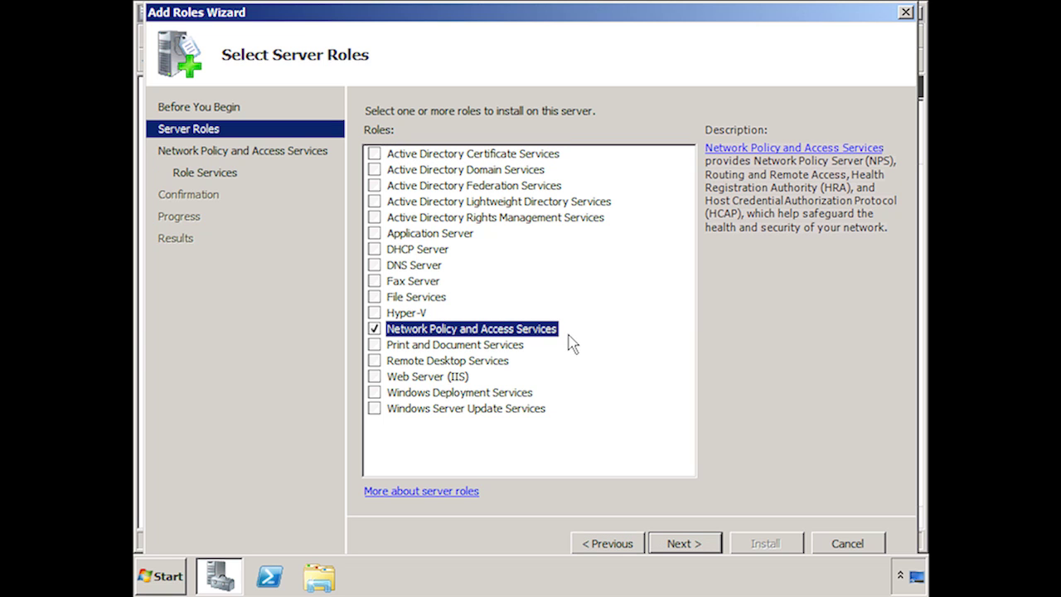
pyautogui.click(716, 543)
pyautogui.click(685, 543)
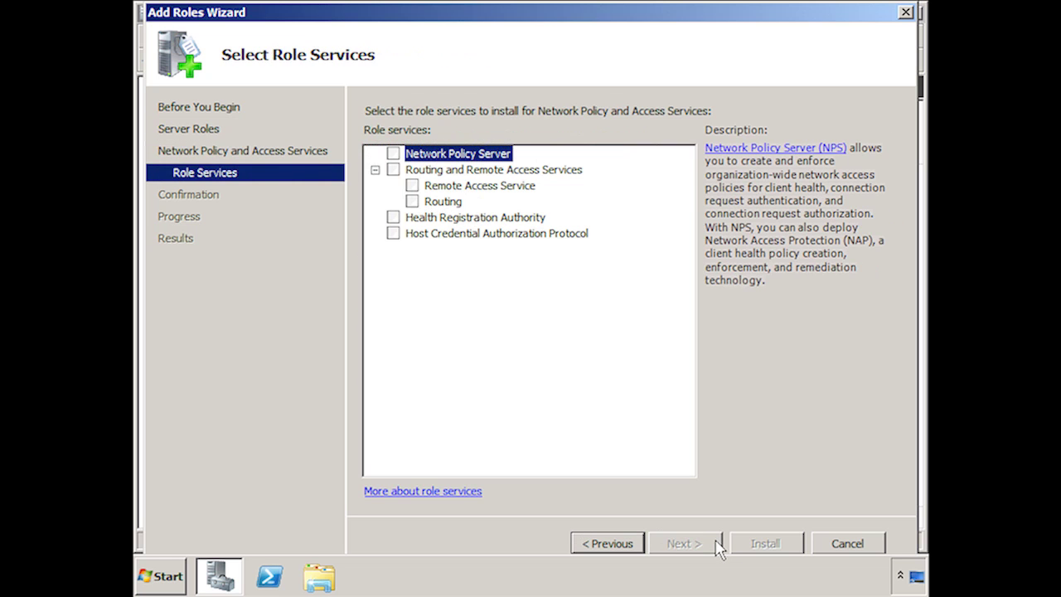
# Install only Remote Access Service from Routing and Remote Access Services, leaving Routing out, and close the wizard and Server Manager.
pyautogui.click(393, 170)
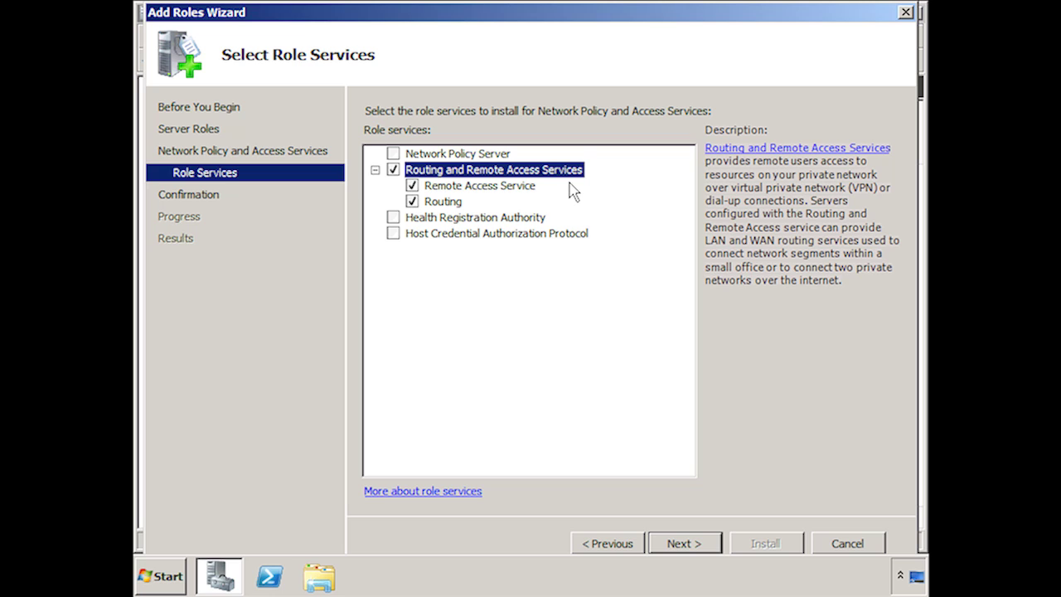
pyautogui.click(412, 201)
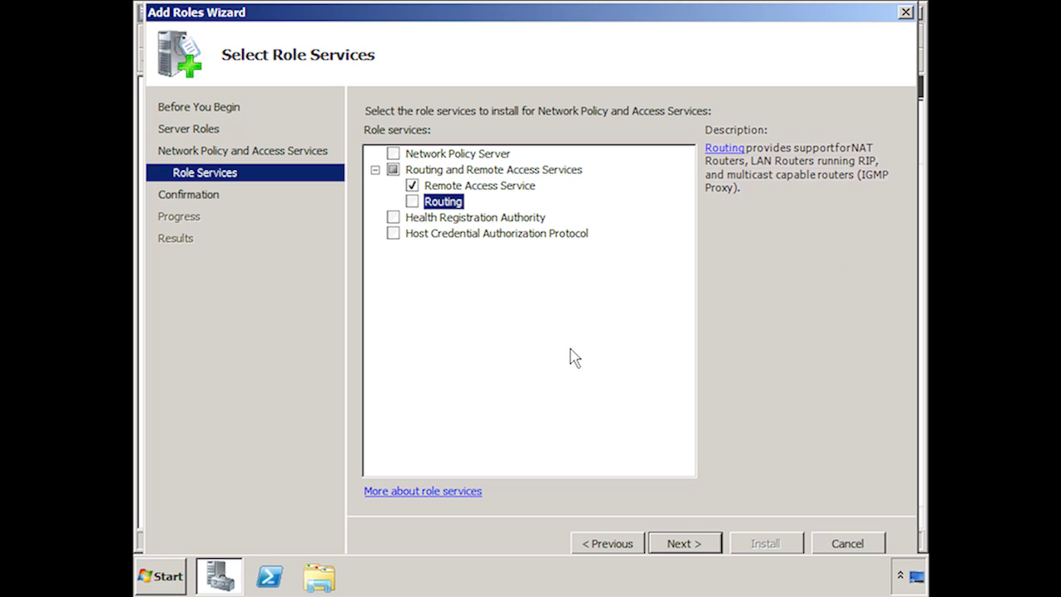
pyautogui.click(705, 543)
pyautogui.click(796, 545)
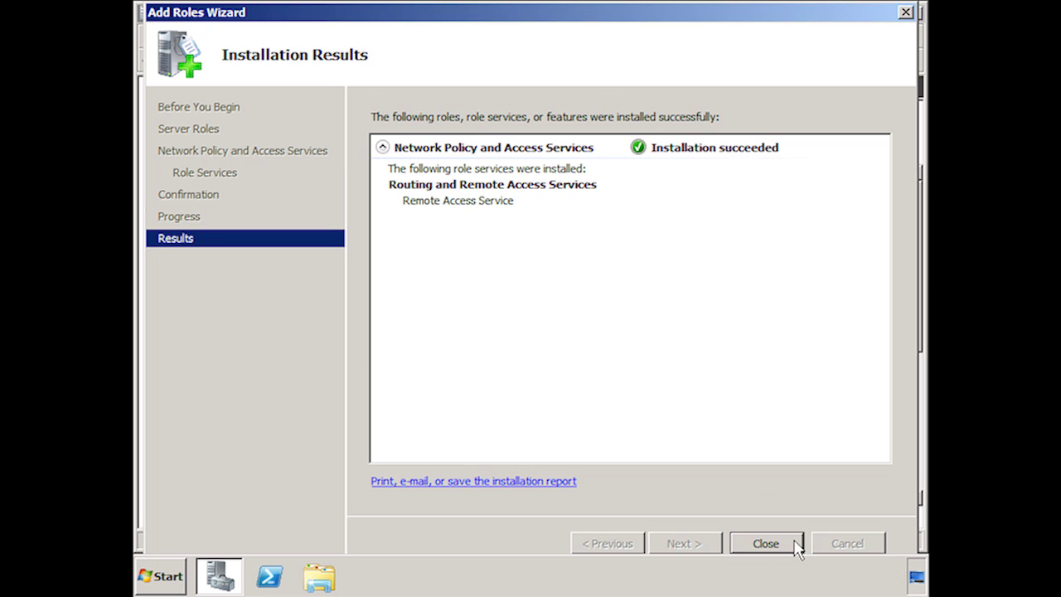
pyautogui.click(794, 544)
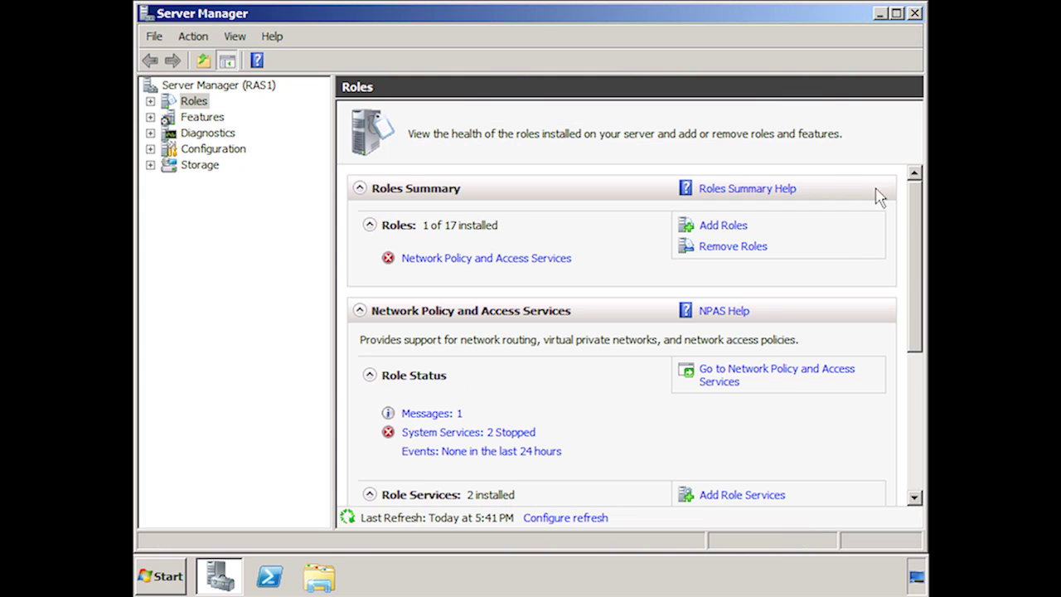
pyautogui.click(915, 14)
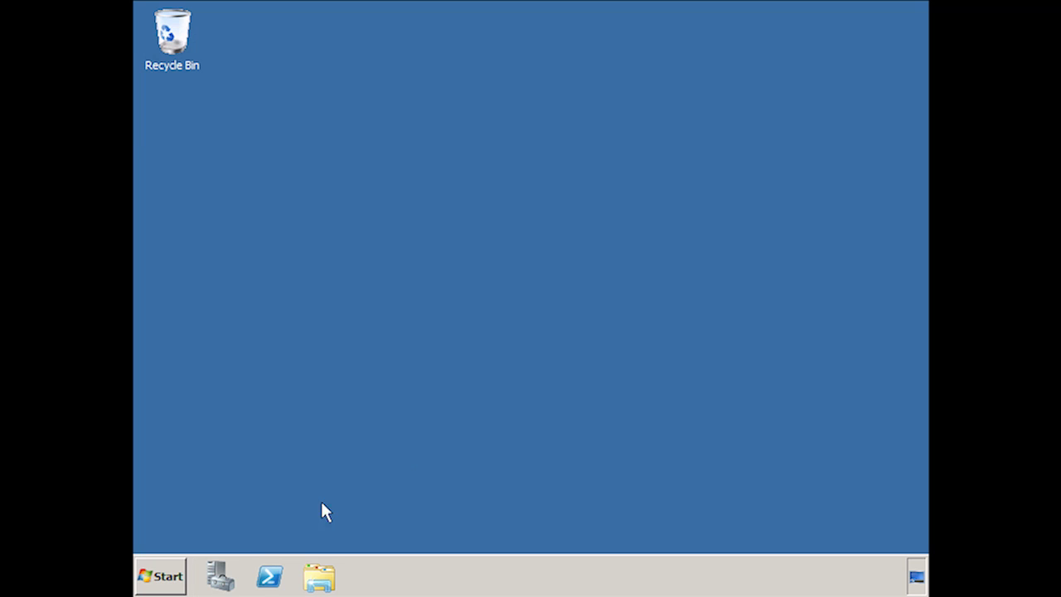
# Open the Routing and Remote Access console and start configuring and enabling the service on the RAS1 server.
pyautogui.click(180, 575)
pyautogui.moveTo(502, 403)
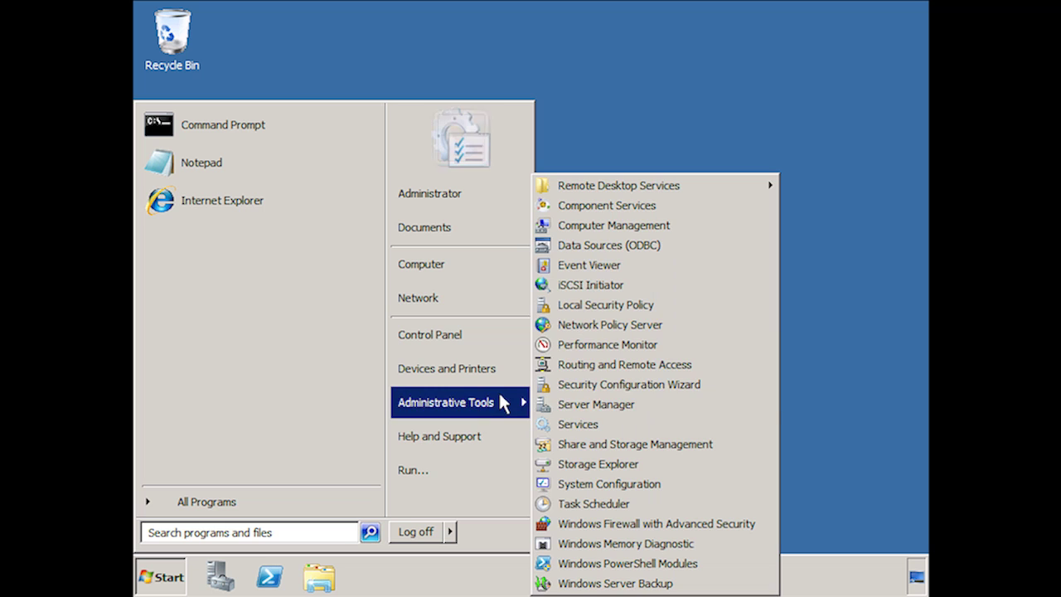
pyautogui.click(723, 365)
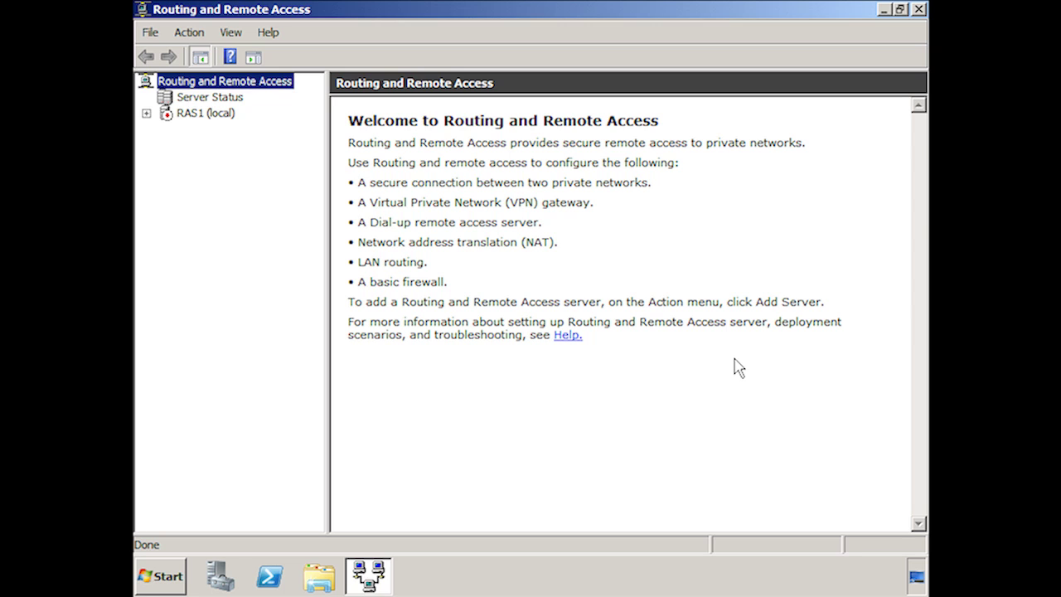
pyautogui.rightClick(205, 116)
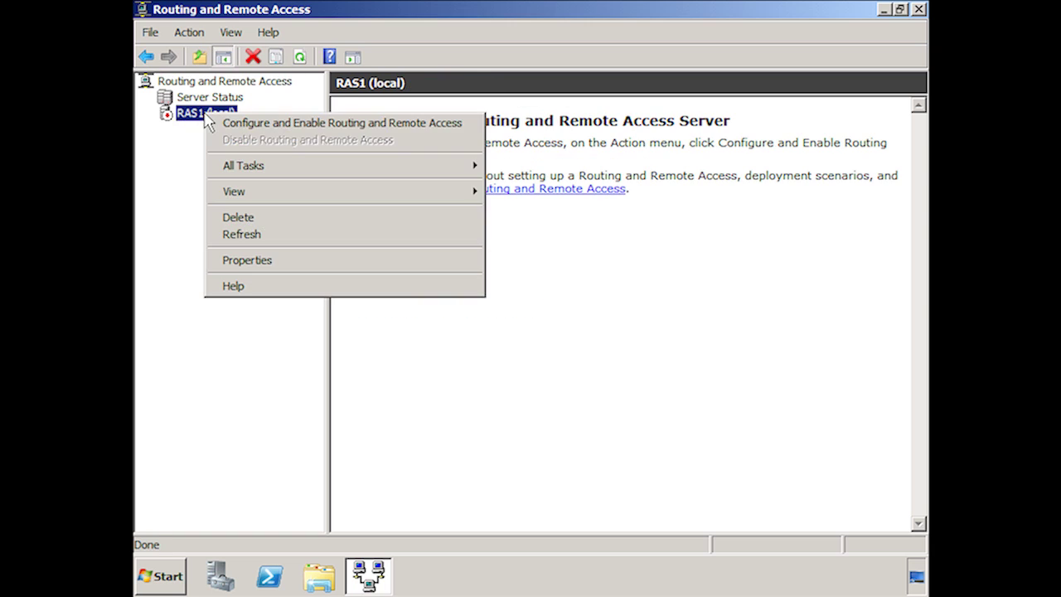
pyautogui.click(474, 133)
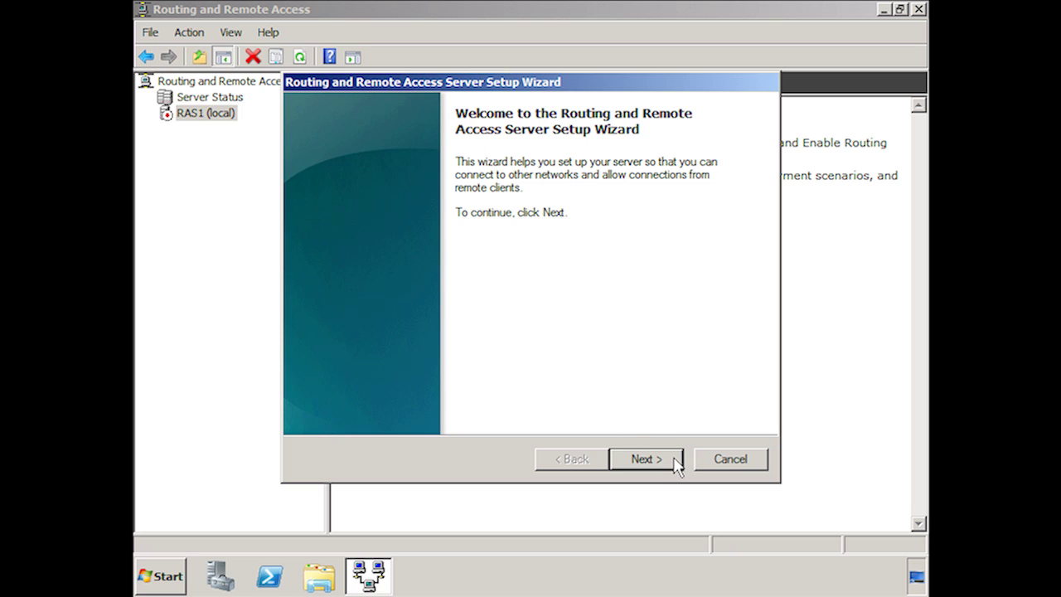
# Choose the Remote access (dial-up or VPN) configuration and enable both VPN and Dial-up connections.
pyautogui.click(646, 459)
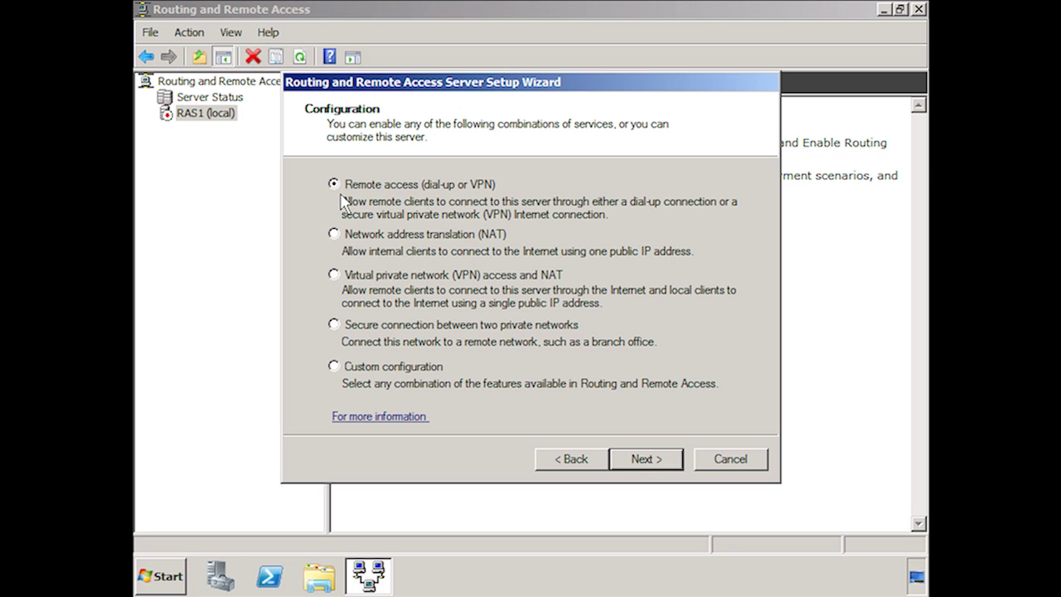
pyautogui.click(663, 464)
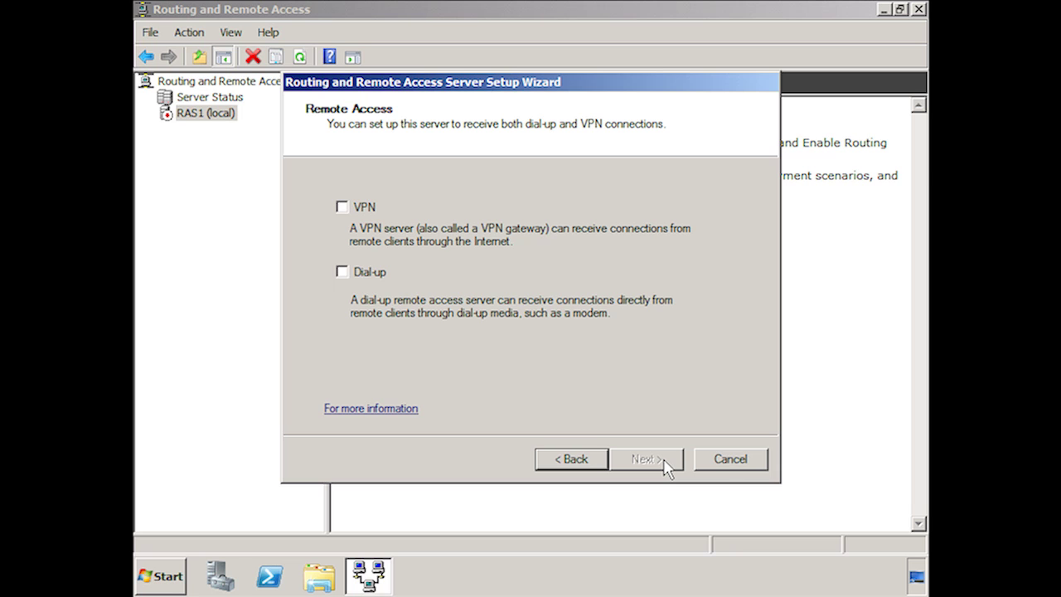
pyautogui.click(343, 206)
pyautogui.click(343, 274)
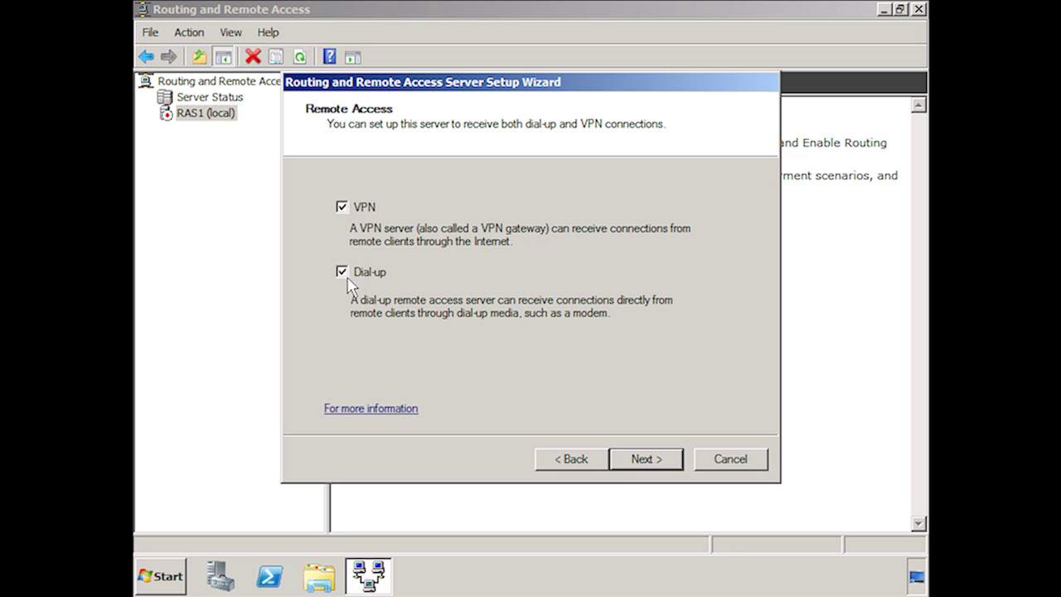
pyautogui.click(677, 464)
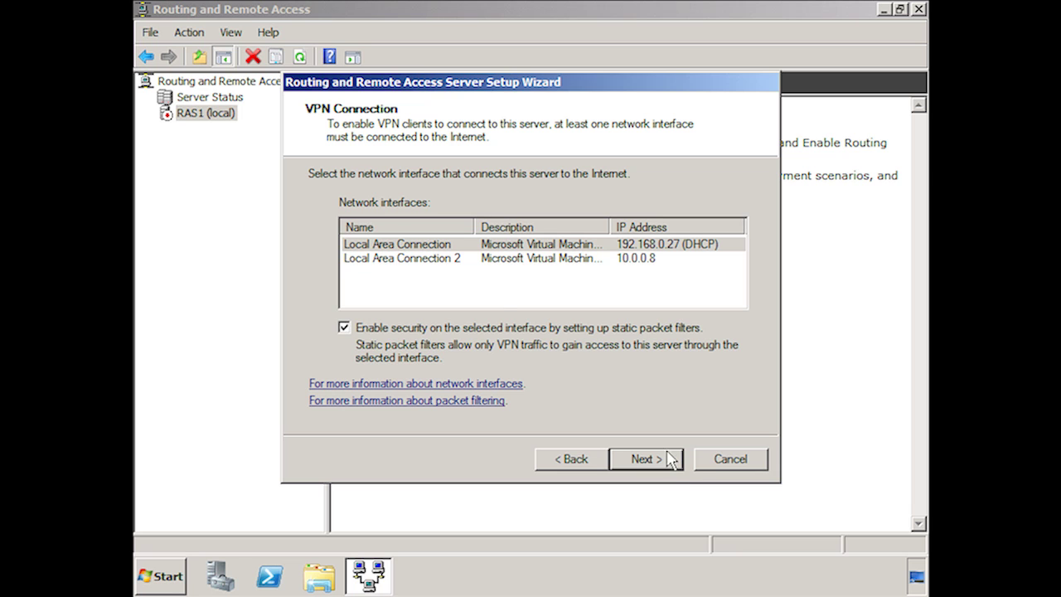
# Set Local Area Connection 2 as the Internet-facing VPN interface and assign client IP addresses from a specified range.
pyautogui.click(364, 261)
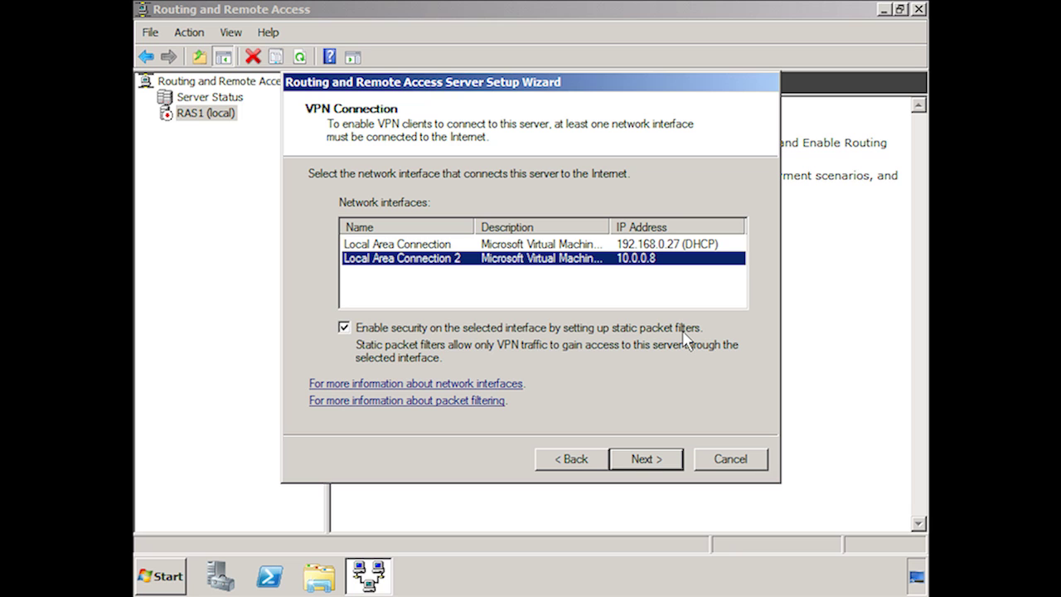
pyautogui.click(673, 462)
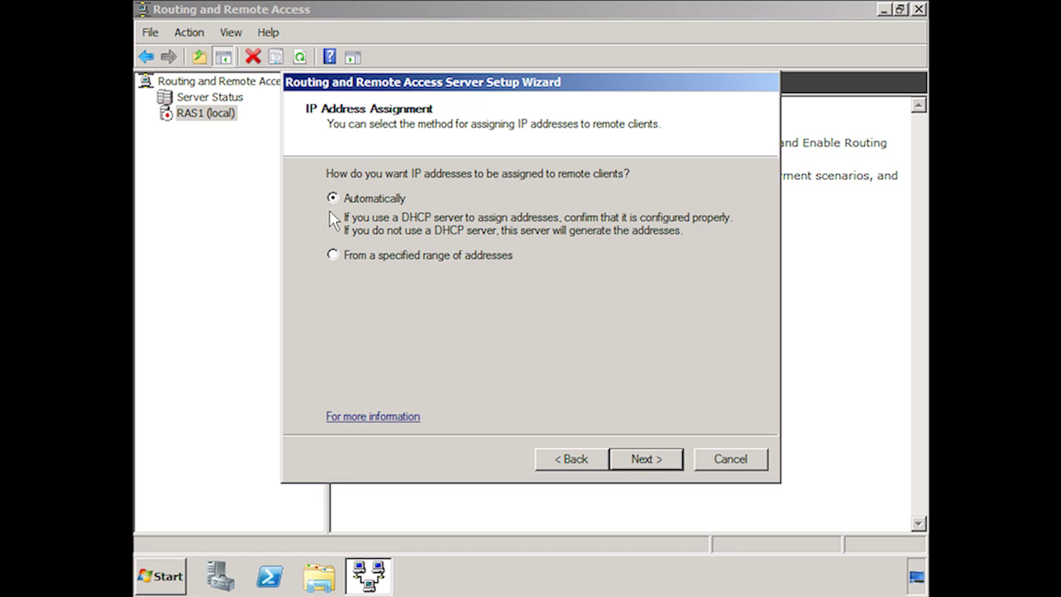
pyautogui.click(333, 257)
pyautogui.click(668, 461)
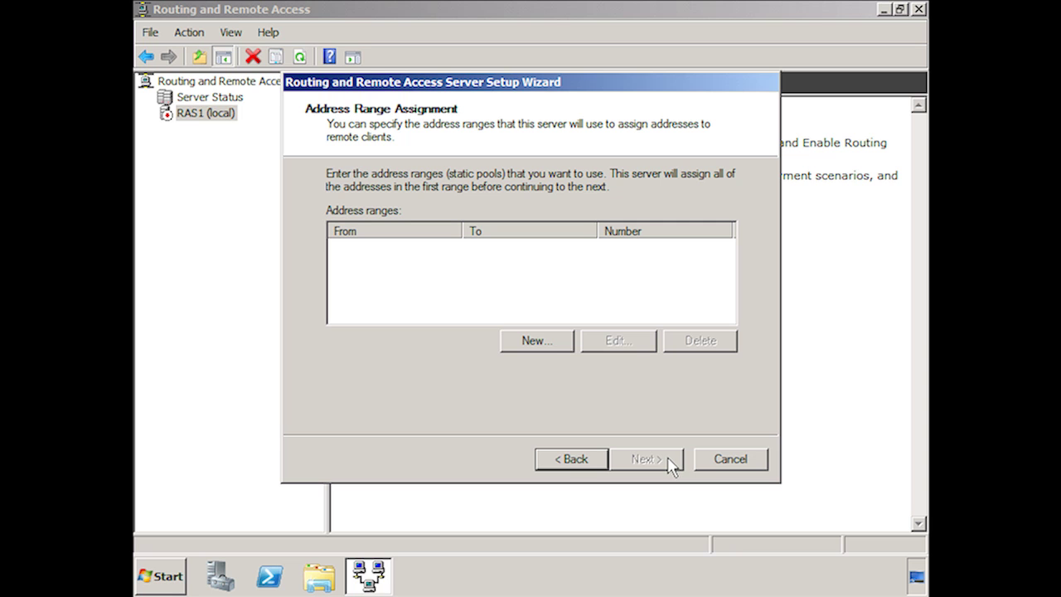
# Add an IPv4 address range for remote clients starting at 10.0.0.150 with 50 addresses.
pyautogui.click(549, 346)
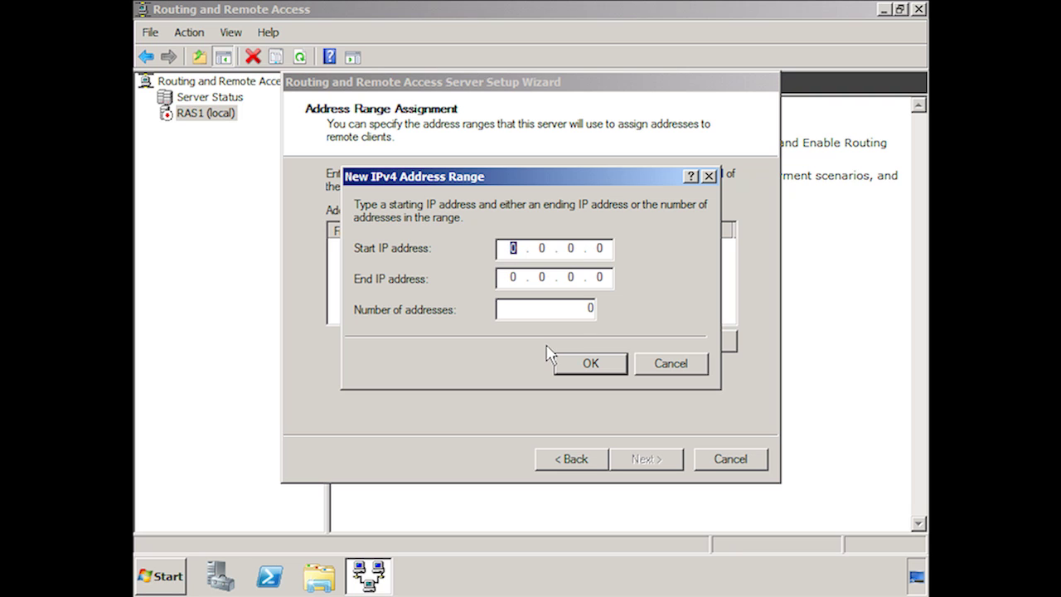
pyautogui.write('10.0.0.150')
pyautogui.press('Tab')
pyautogui.press('Tab')
pyautogui.write('5')
pyautogui.press('Tab')
pyautogui.click(590, 364)
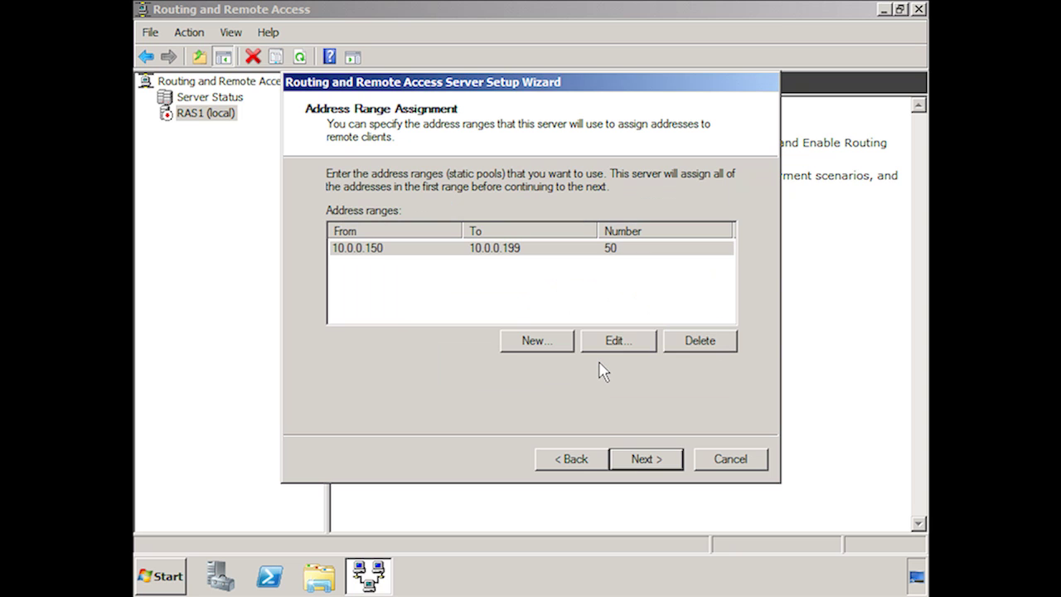
# Keep authentication with Routing and Remote Access instead of a RADIUS server and finish the server setup.
pyautogui.click(646, 459)
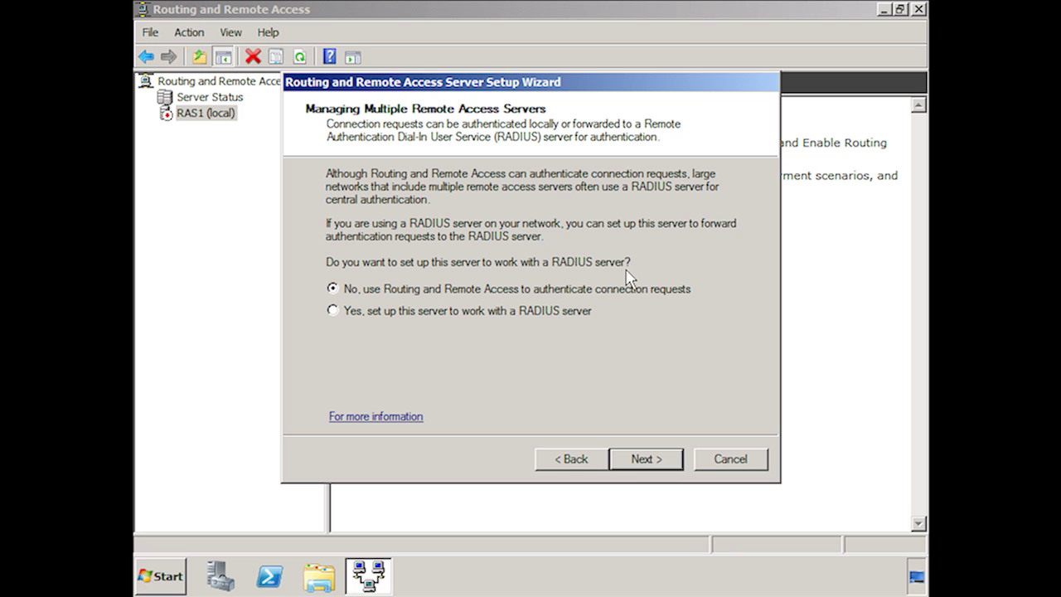
pyautogui.click(673, 464)
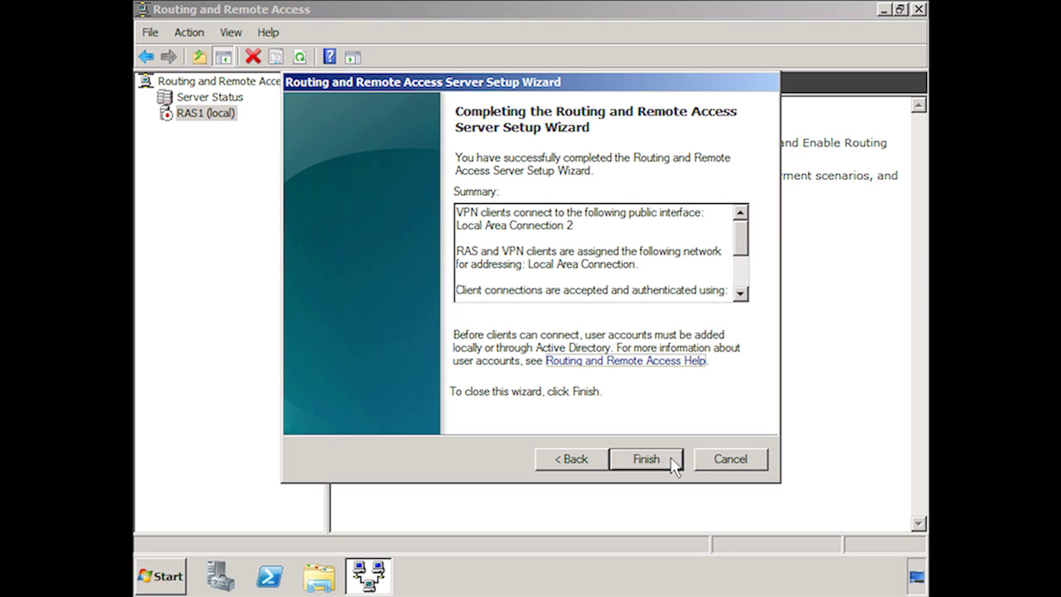
pyautogui.click(646, 459)
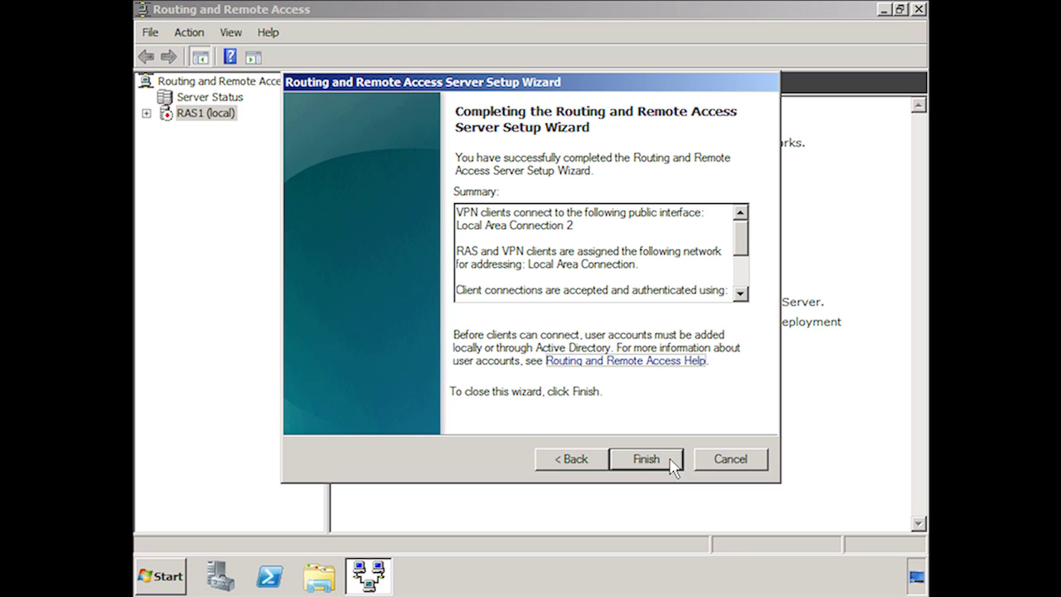
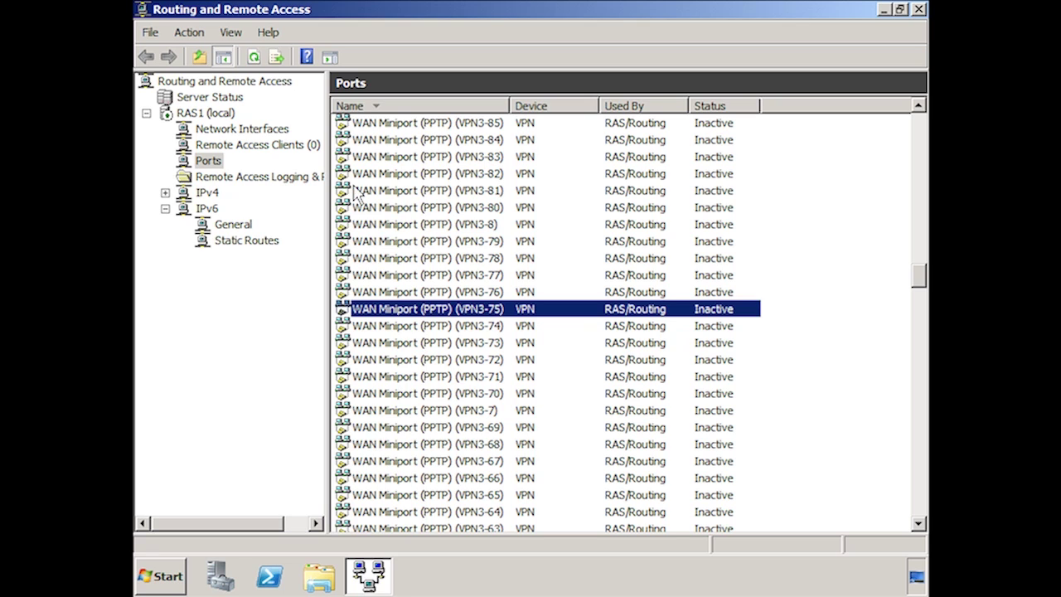
# Examine the WAN Miniport (SSTP) device configuration in the properties of the server's ports, leaving its settings as they are.
pyautogui.rightClick(199, 162)
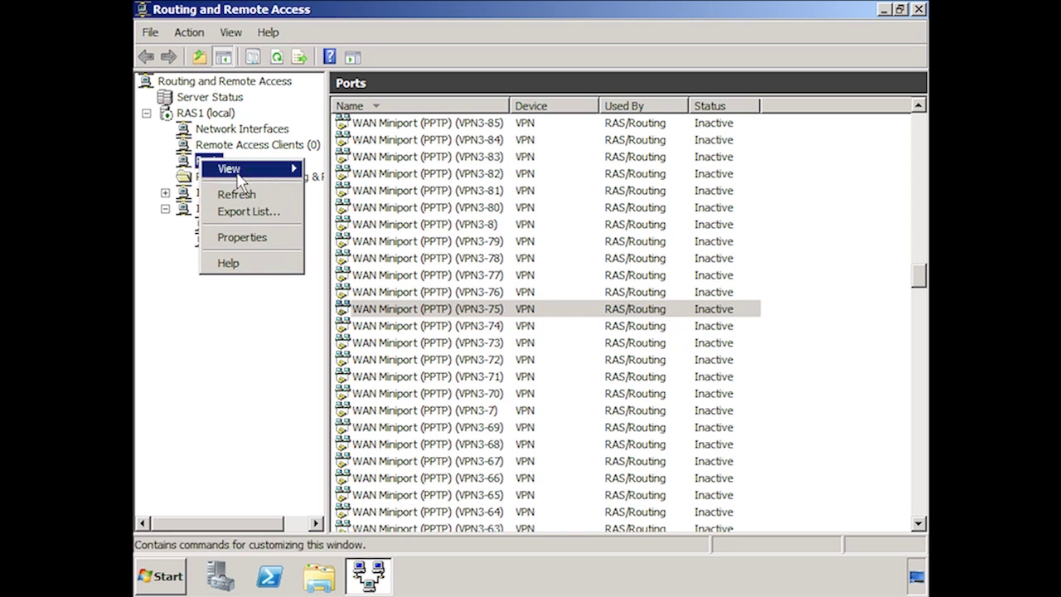
pyautogui.click(286, 248)
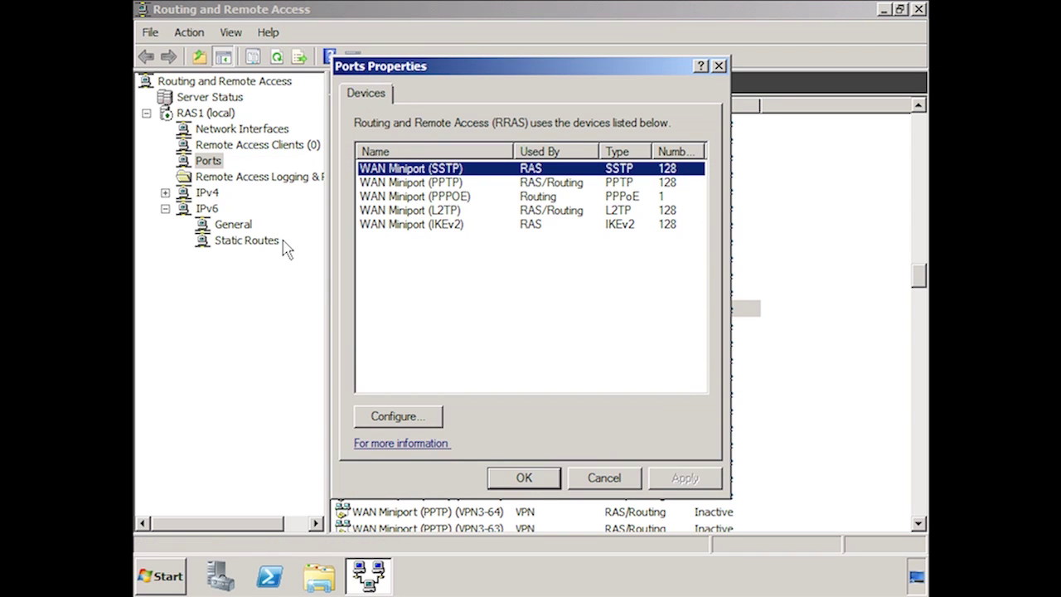
pyautogui.click(433, 423)
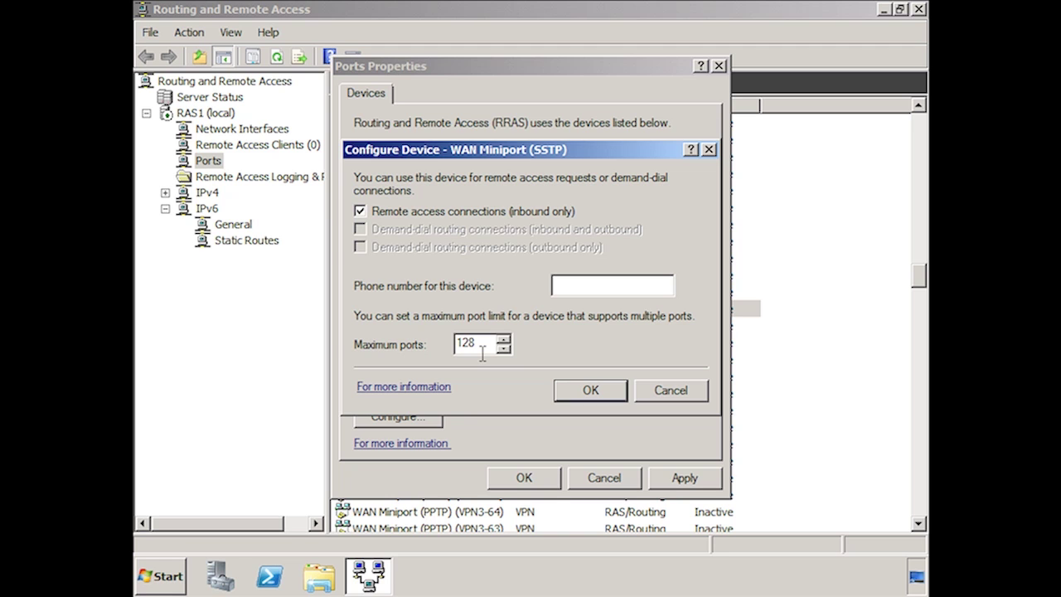
pyautogui.click(687, 393)
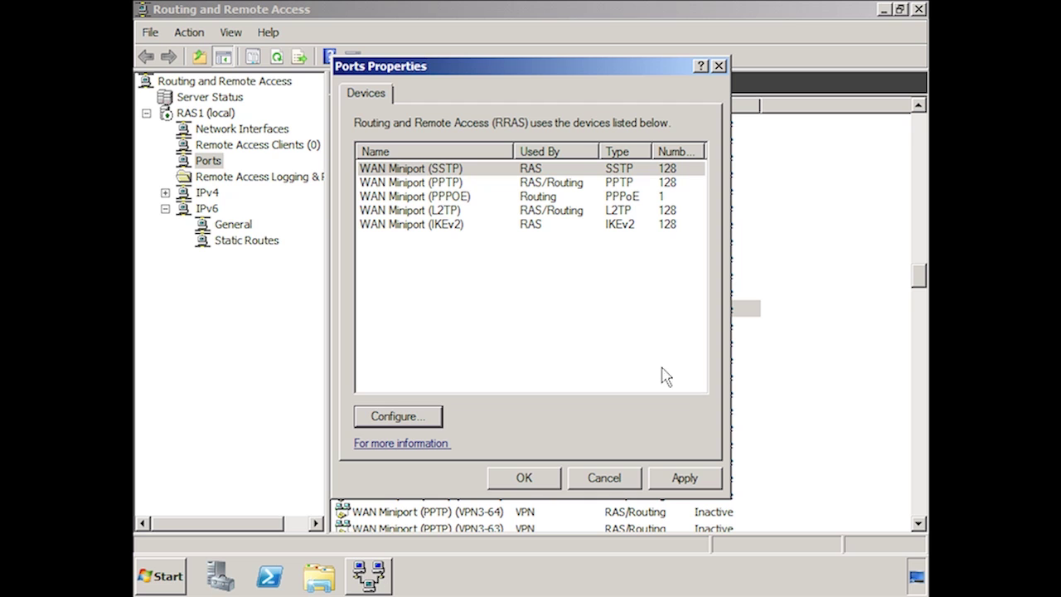
# Examine the connection options and port limits of the WAN Miniport (PPTP) and WAN Miniport (L2TP) devices.
pyautogui.click(409, 184)
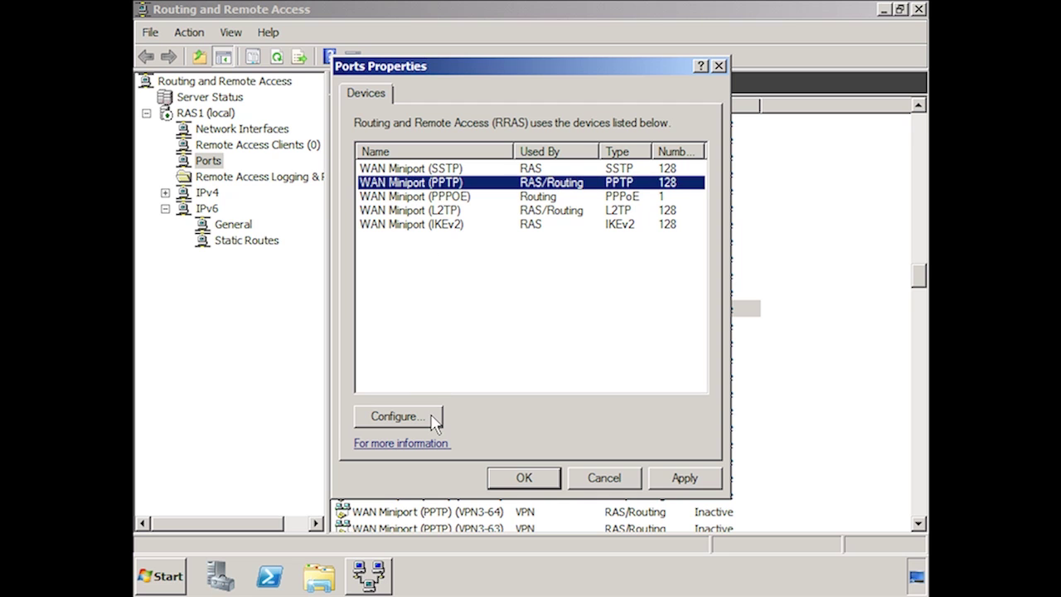
pyautogui.click(398, 416)
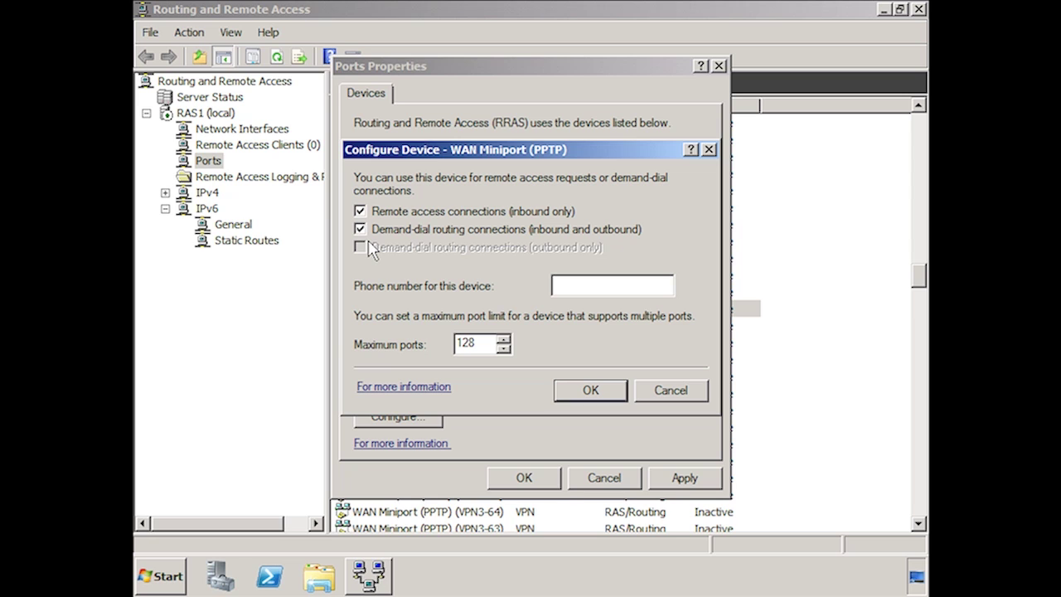
pyautogui.click(670, 390)
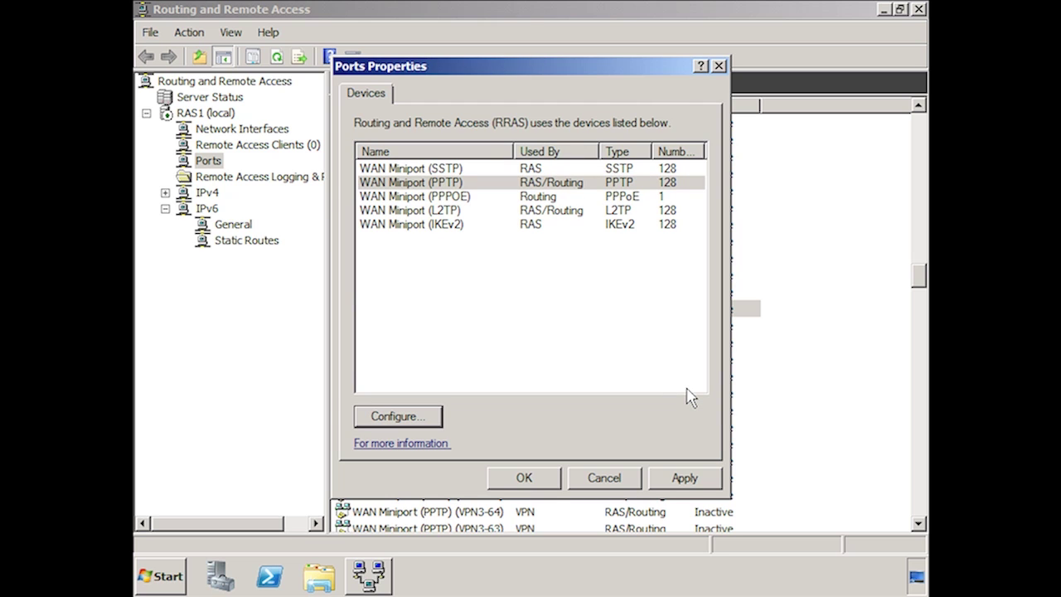
pyautogui.click(408, 210)
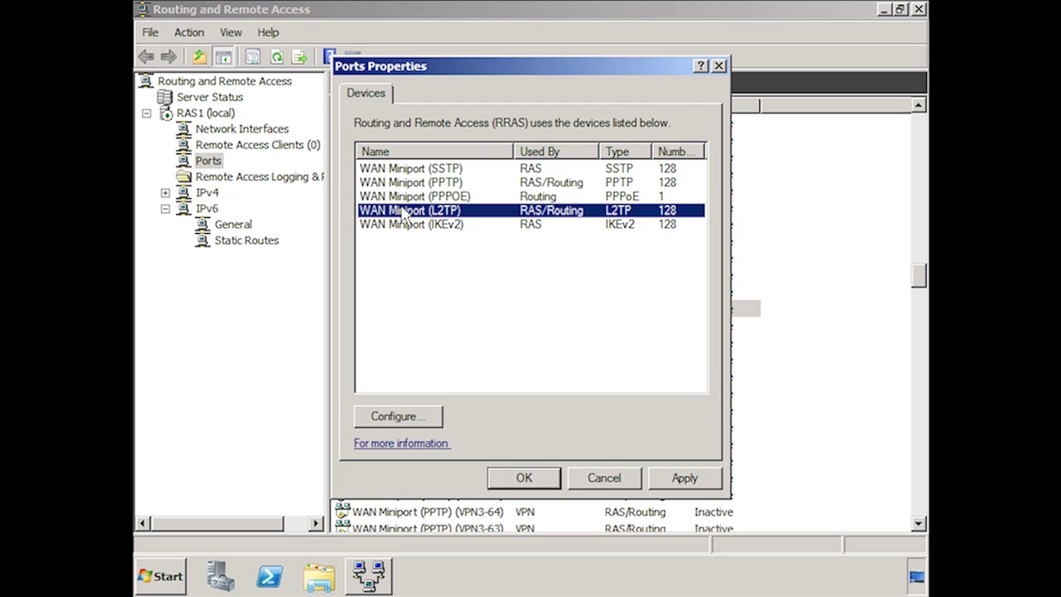
pyautogui.click(432, 417)
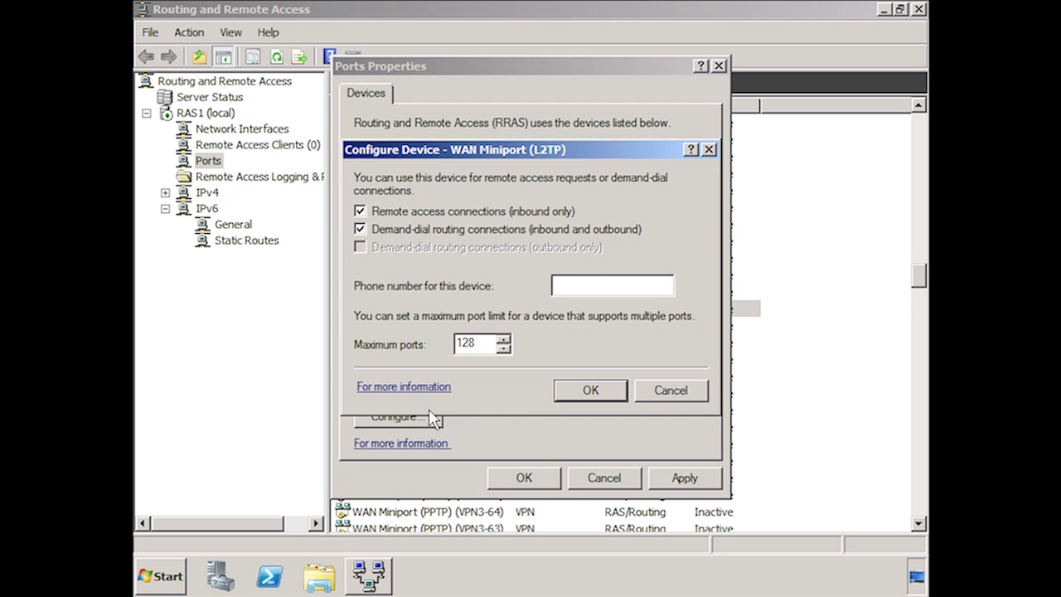
pyautogui.click(691, 391)
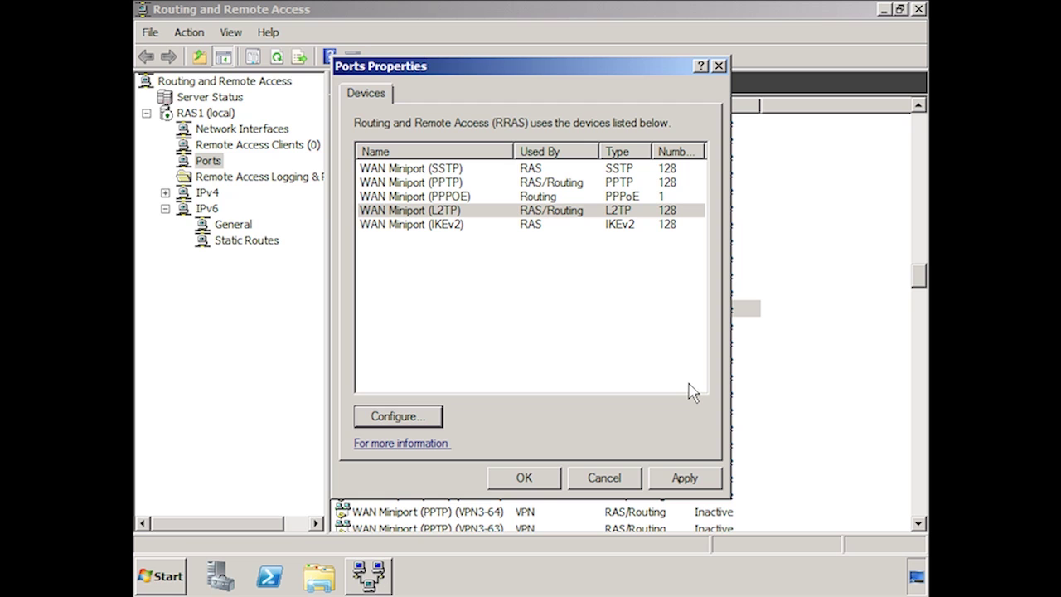
# Examine the WAN Miniport (IKEv2) device configuration, including its connection options and maximum ports, and leave its settings as they are.
pyautogui.click(384, 225)
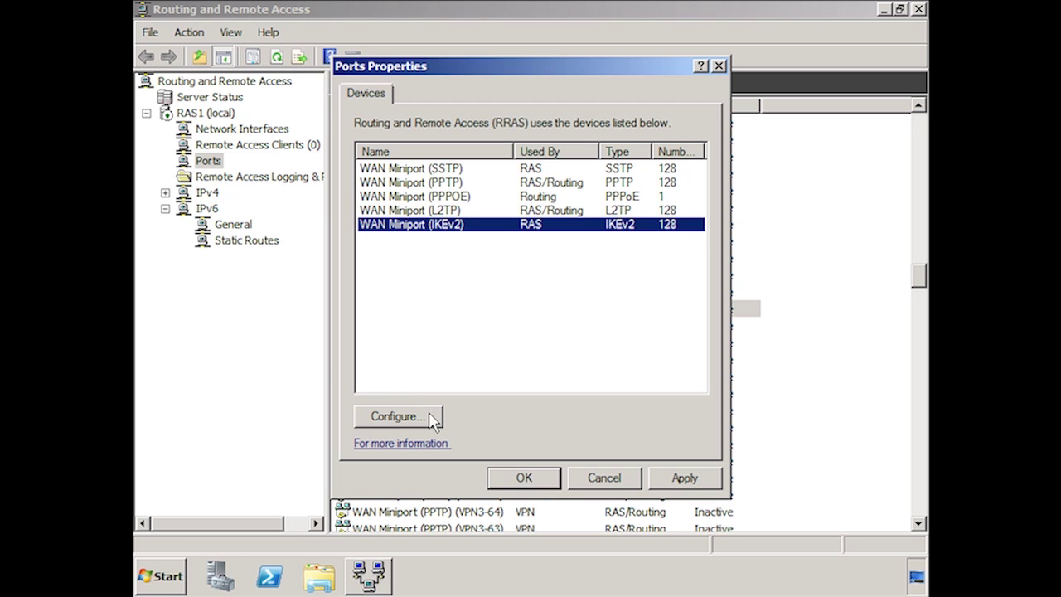
pyautogui.click(396, 416)
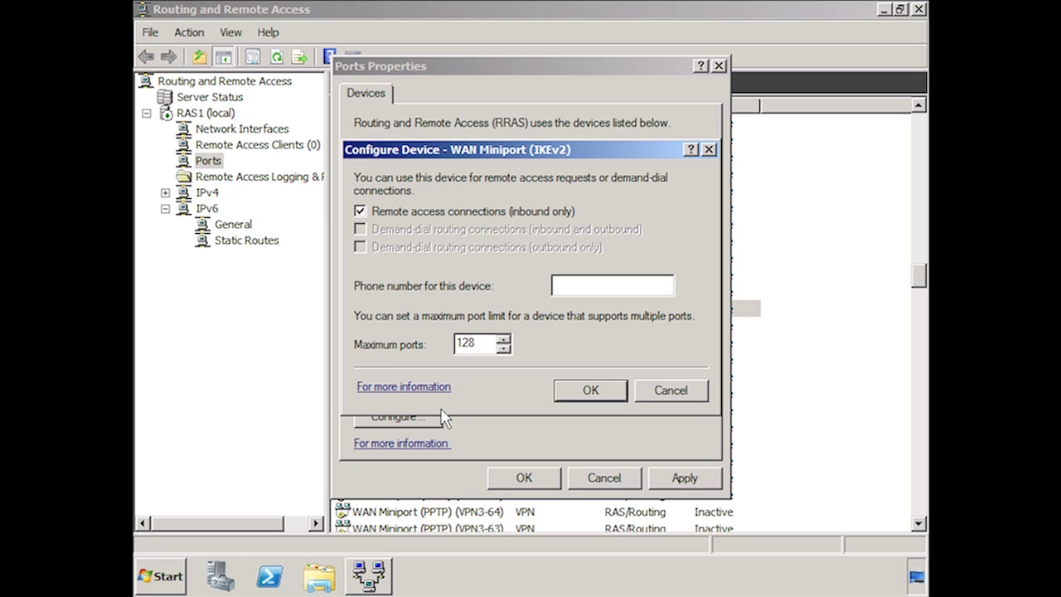
pyautogui.click(694, 393)
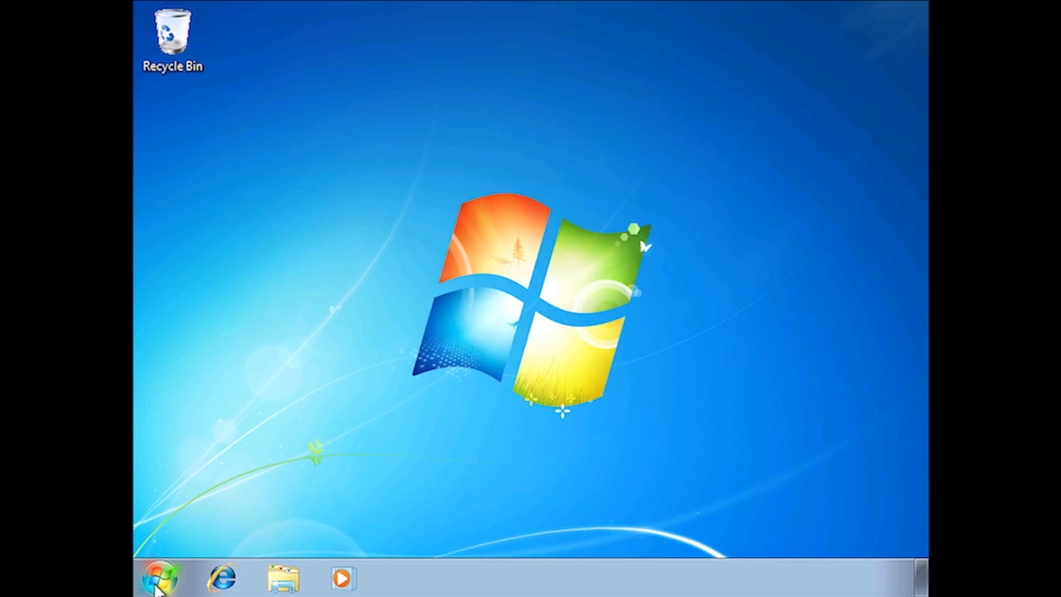
# Switch to the Windows 7 workstation and start setting up a new connection or network from Network and Sharing Center.
pyautogui.click(158, 580)
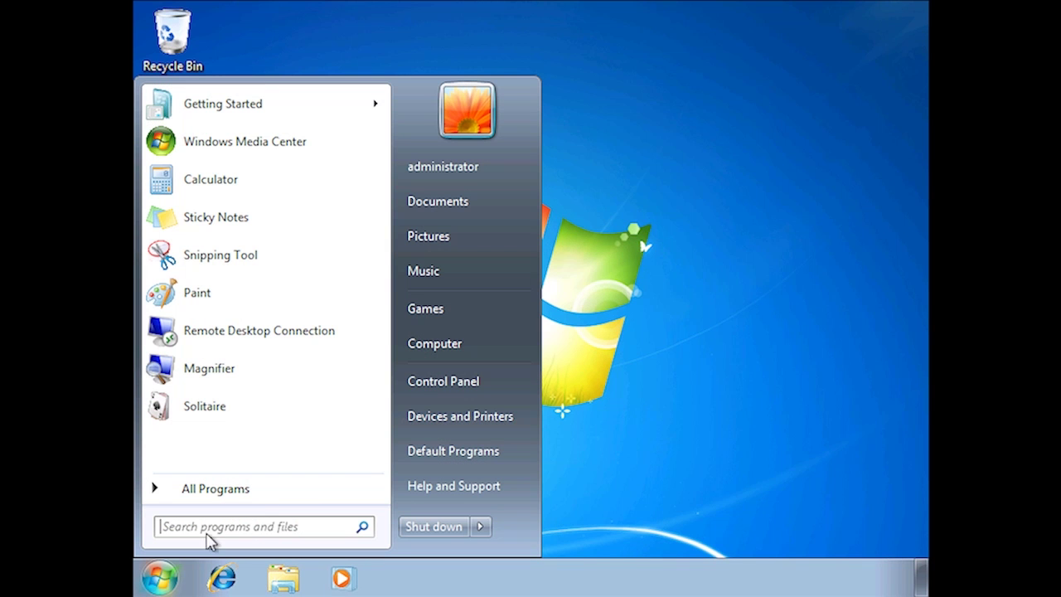
pyautogui.click(493, 391)
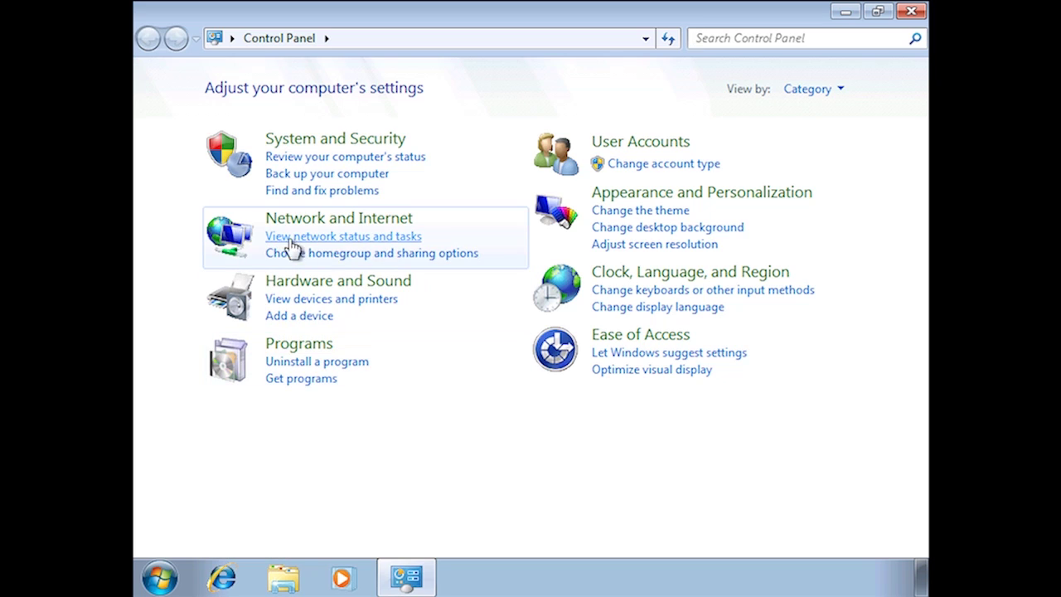
pyautogui.click(413, 239)
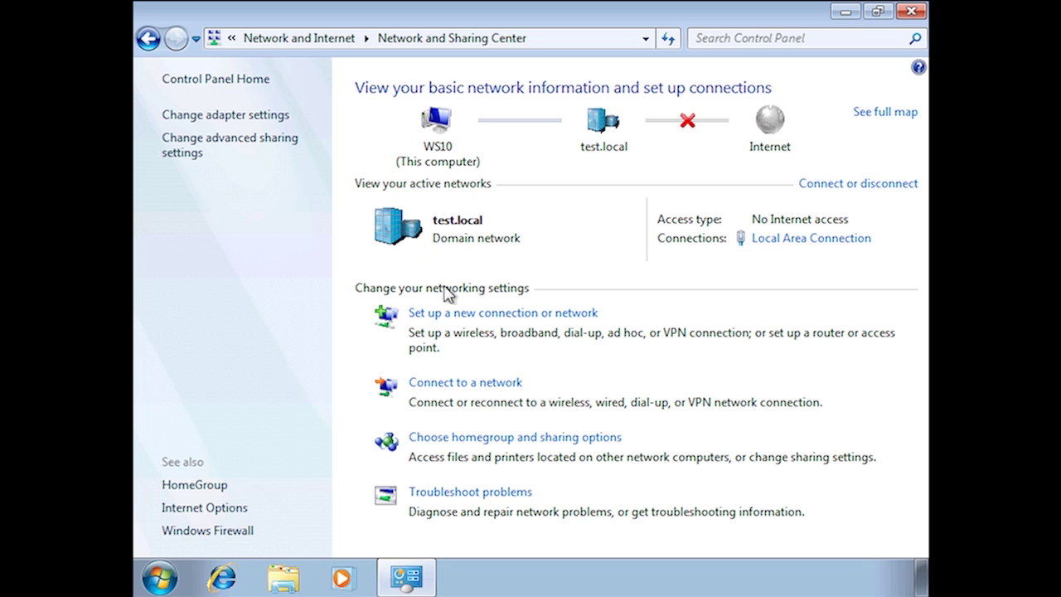
pyautogui.click(589, 317)
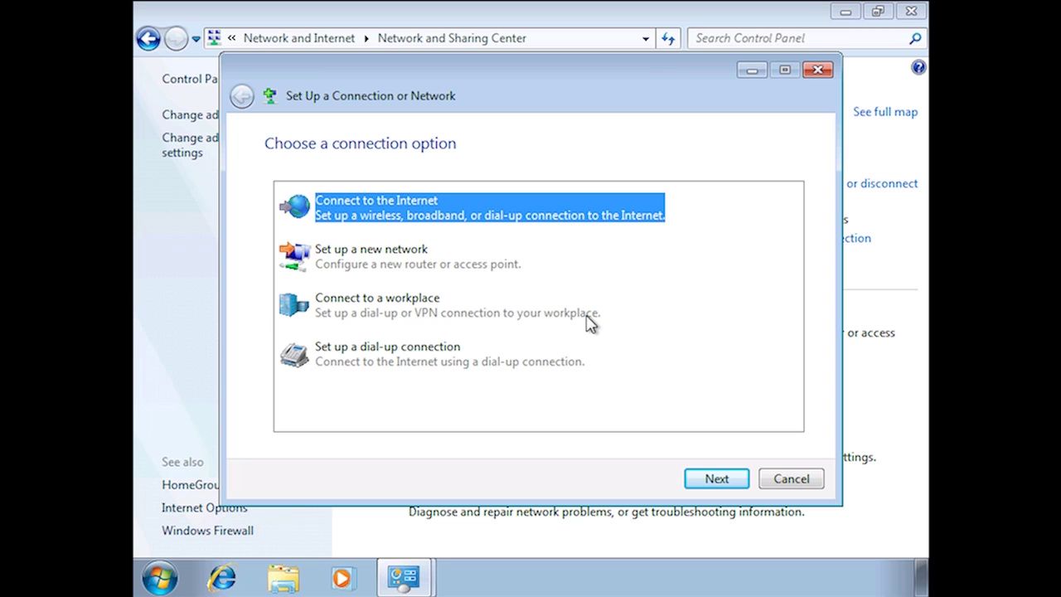
# Choose a workplace connection that uses the Internet connection (VPN), and postpone setting up an Internet connection.
pyautogui.click(328, 305)
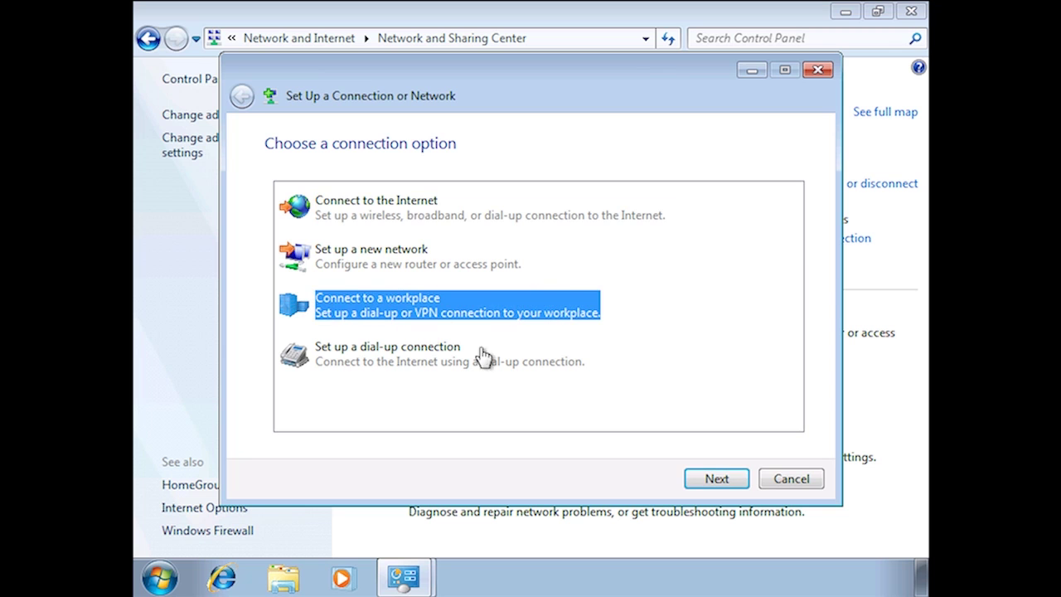
pyautogui.click(729, 487)
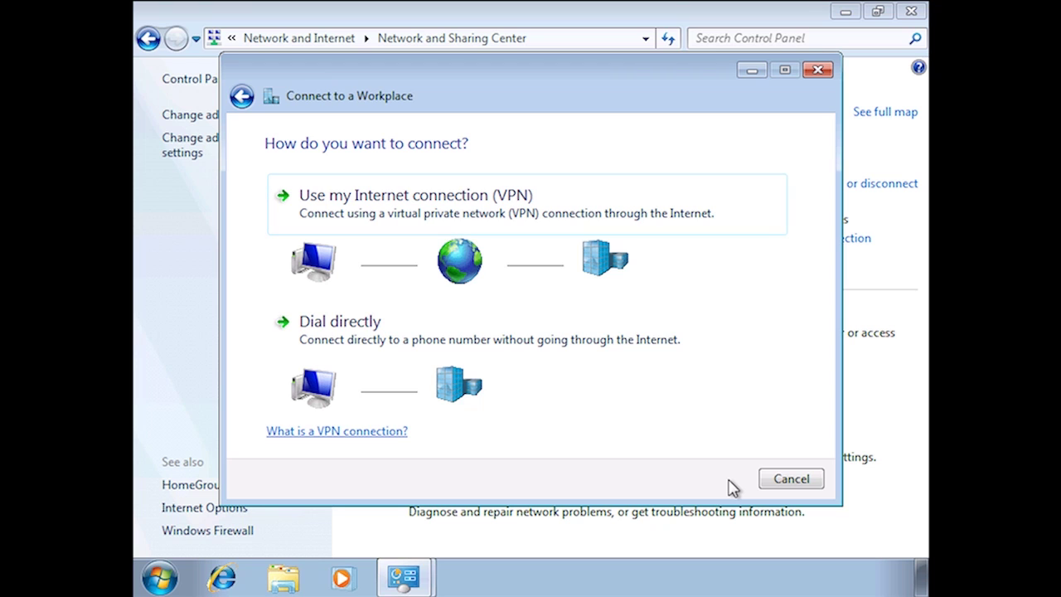
pyautogui.click(394, 204)
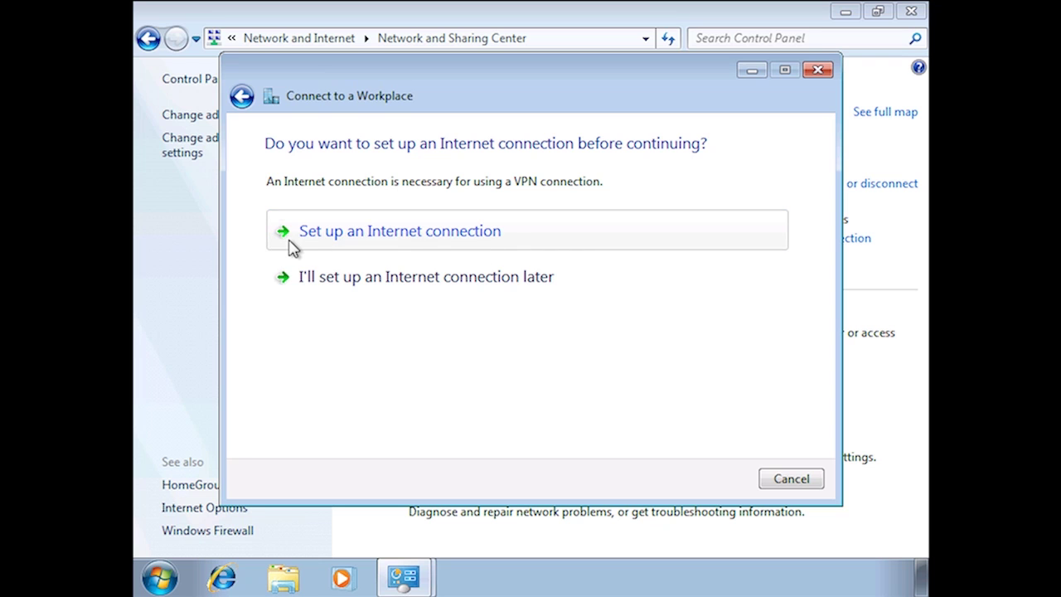
pyautogui.click(524, 283)
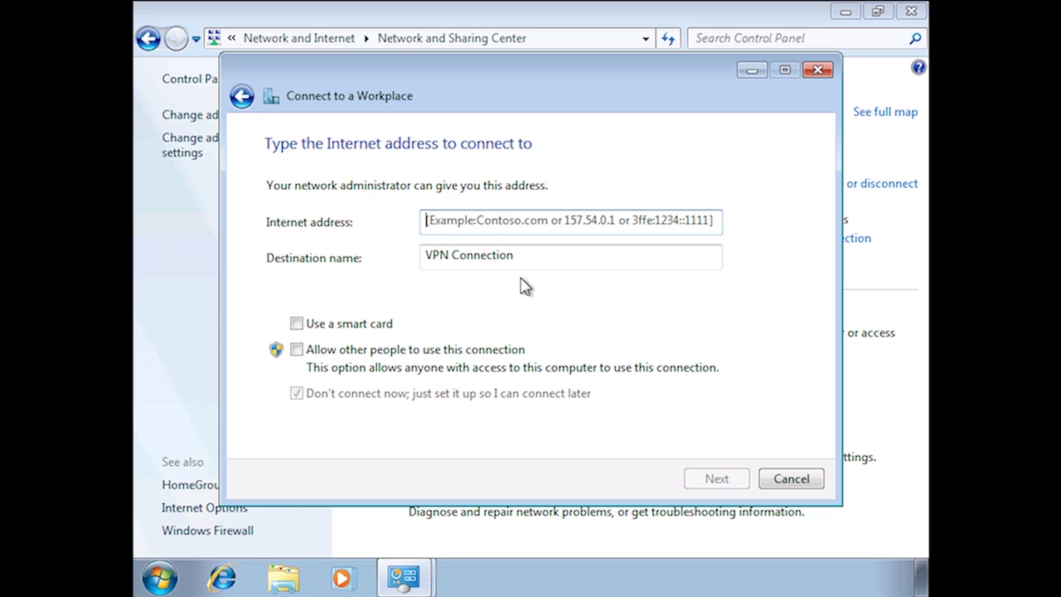
# Set the Internet address to 10.0.0.8 and the destination name to Work VPN, and allow other people to use the connection.
pyautogui.write('10.0.')
pyautogui.write('8')
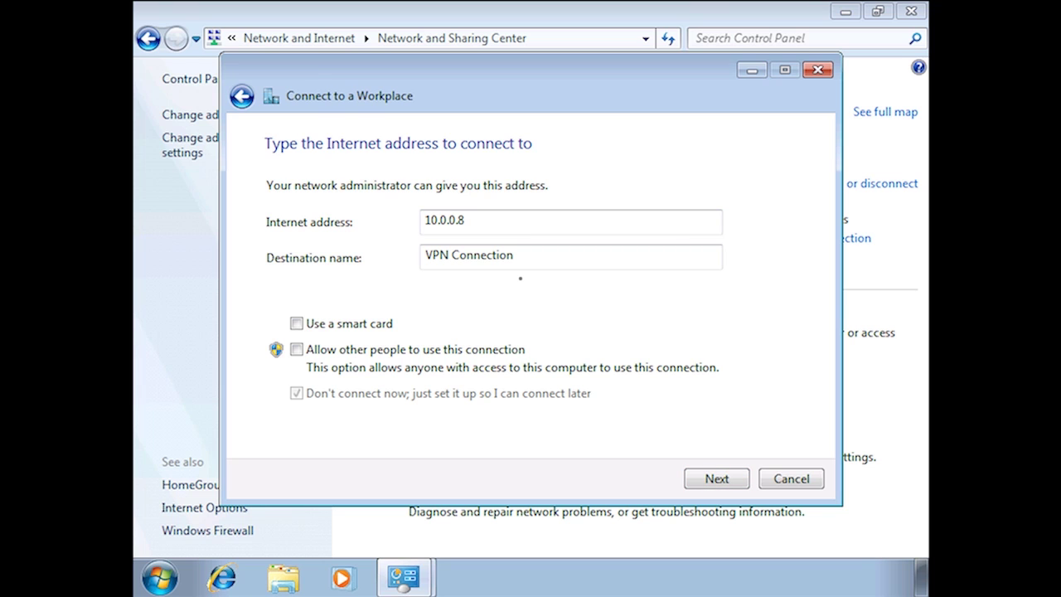
pyautogui.press('Tab')
pyautogui.write('Work VPN')
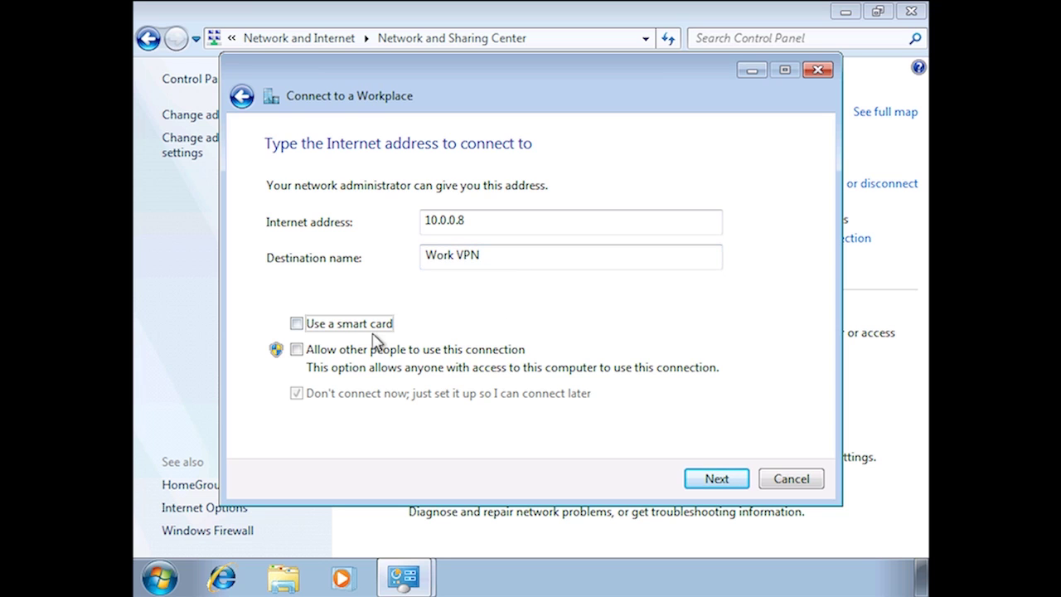
pyautogui.click(296, 350)
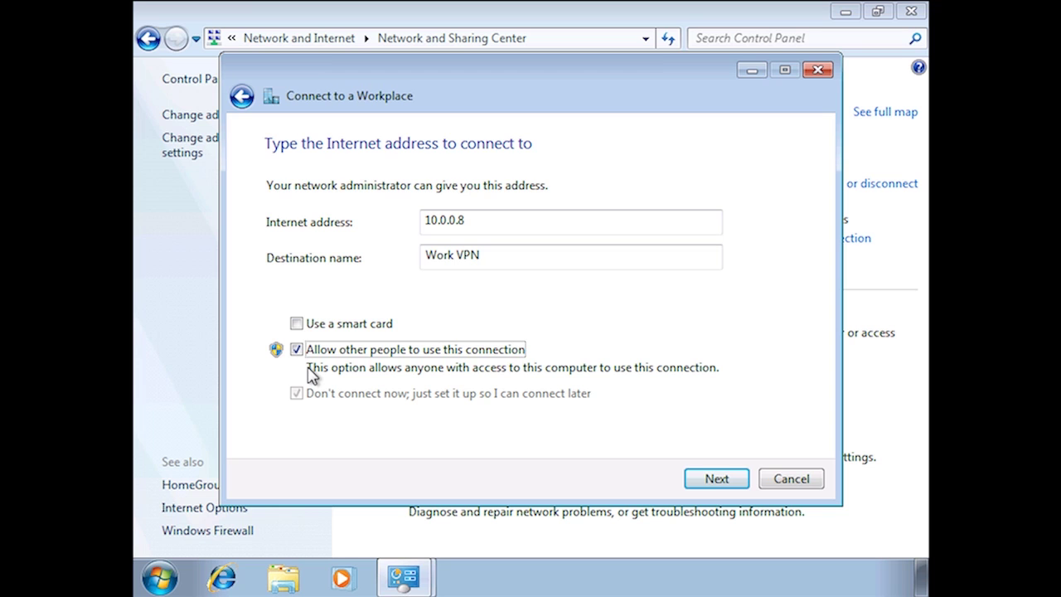
pyautogui.click(734, 480)
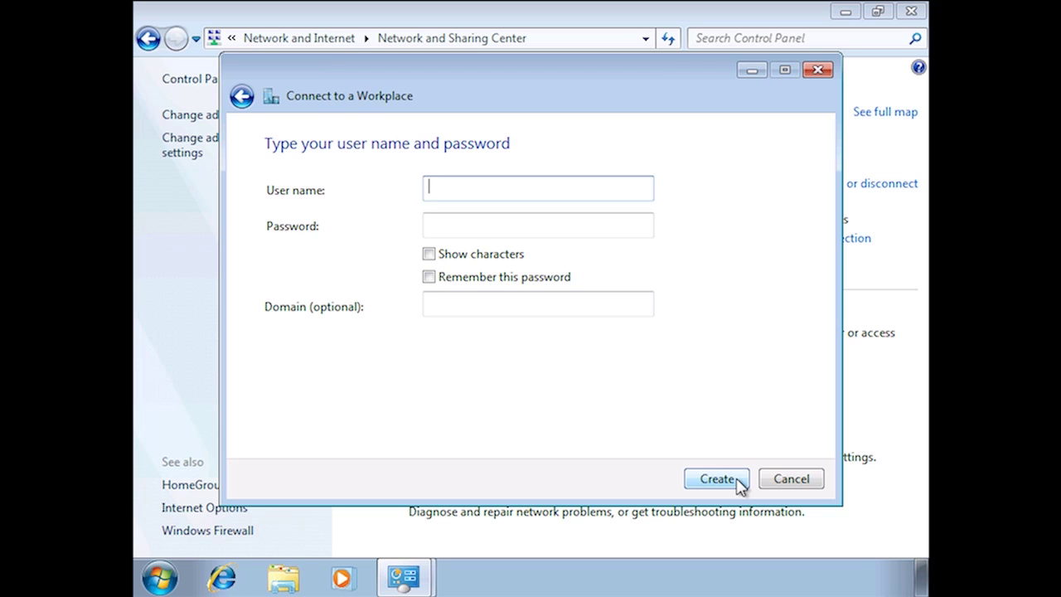
# Enter the Administrator user name, the account password and the domain TEST.LOCAL, remember the password, and create the VPN connection.
pyautogui.write('Administrator')
pyautogui.press('Tab')
pyautogui.write('••••••••••')
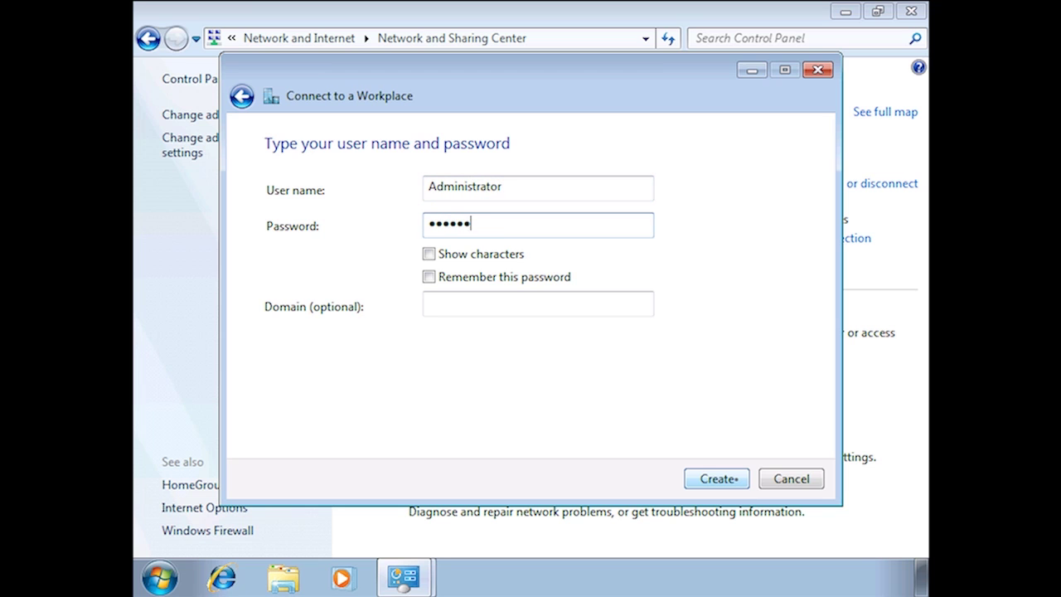
pyautogui.press('Tab')
pyautogui.press('Tab')
pyautogui.press('Tab')
pyautogui.write('TEST.LOCAL')
pyautogui.press('Tab')
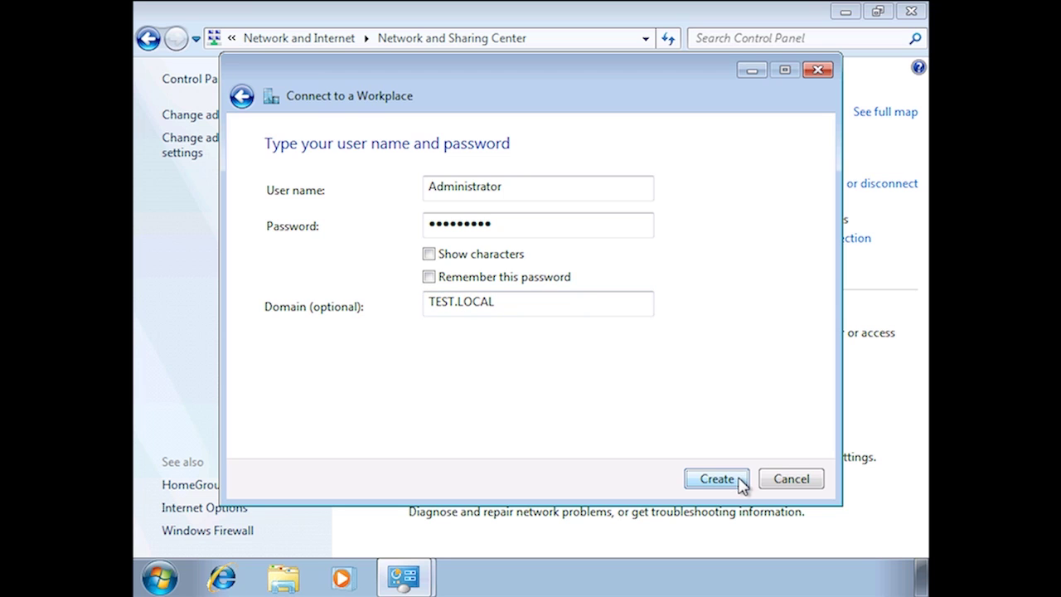
pyautogui.click(429, 278)
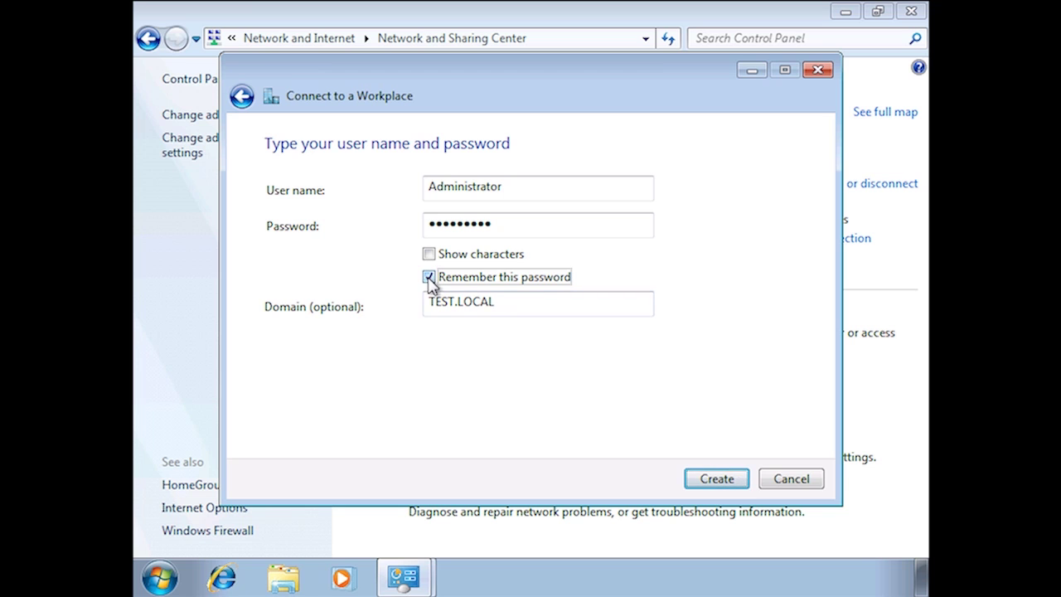
pyautogui.click(718, 479)
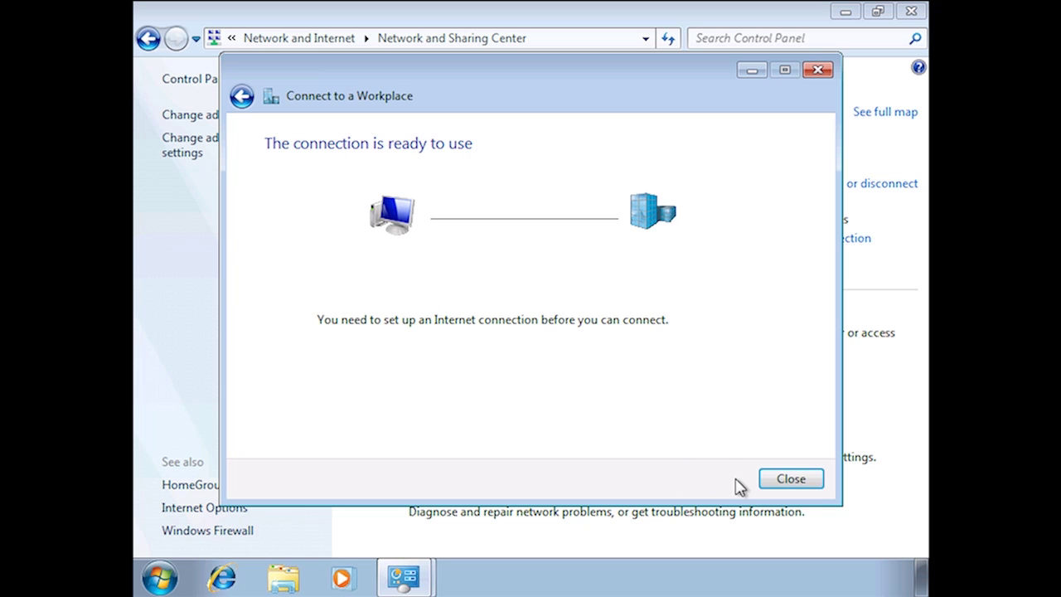
pyautogui.click(818, 480)
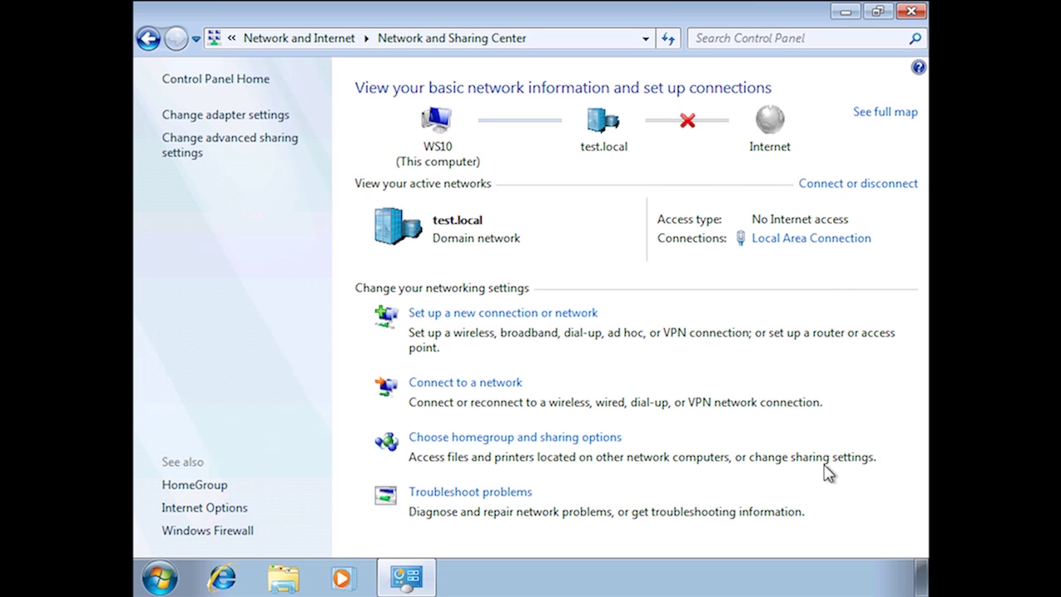
# Try to connect to Work VPN from the available dial-up and VPN connections using the saved credentials.
pyautogui.click(894, 189)
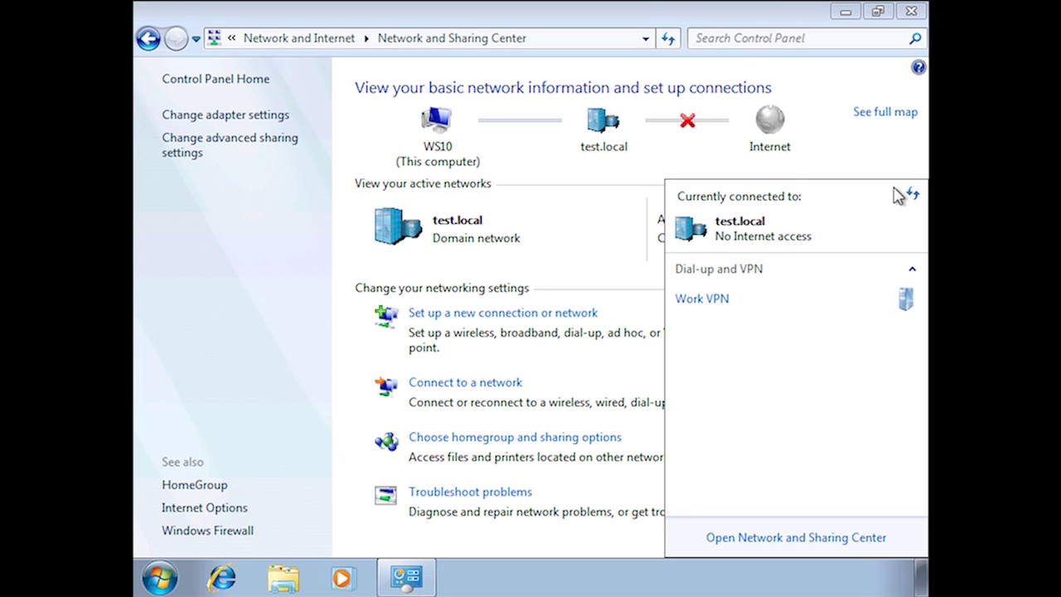
pyautogui.click(705, 302)
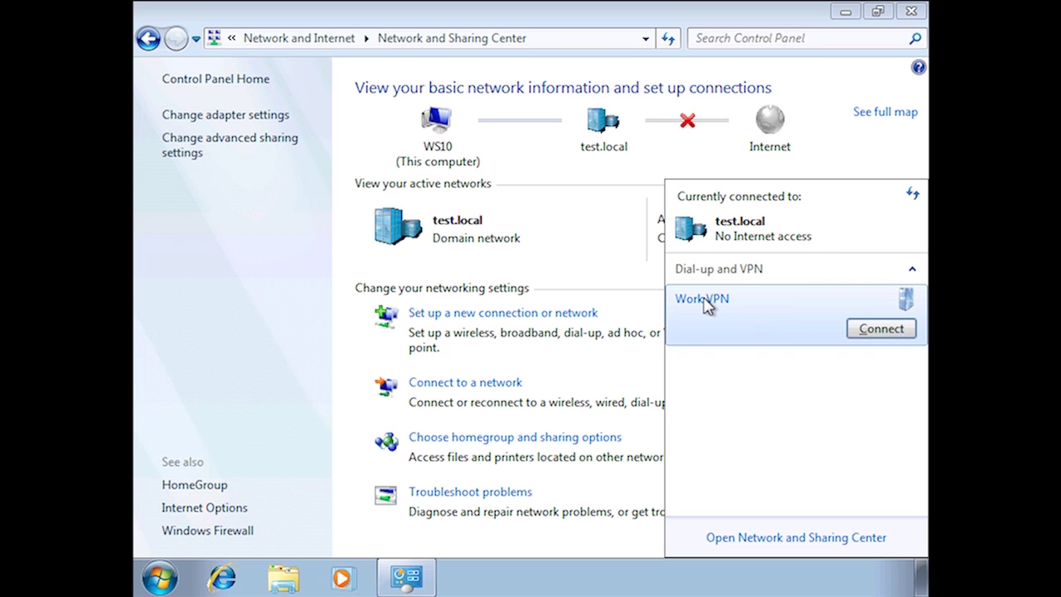
pyautogui.click(905, 332)
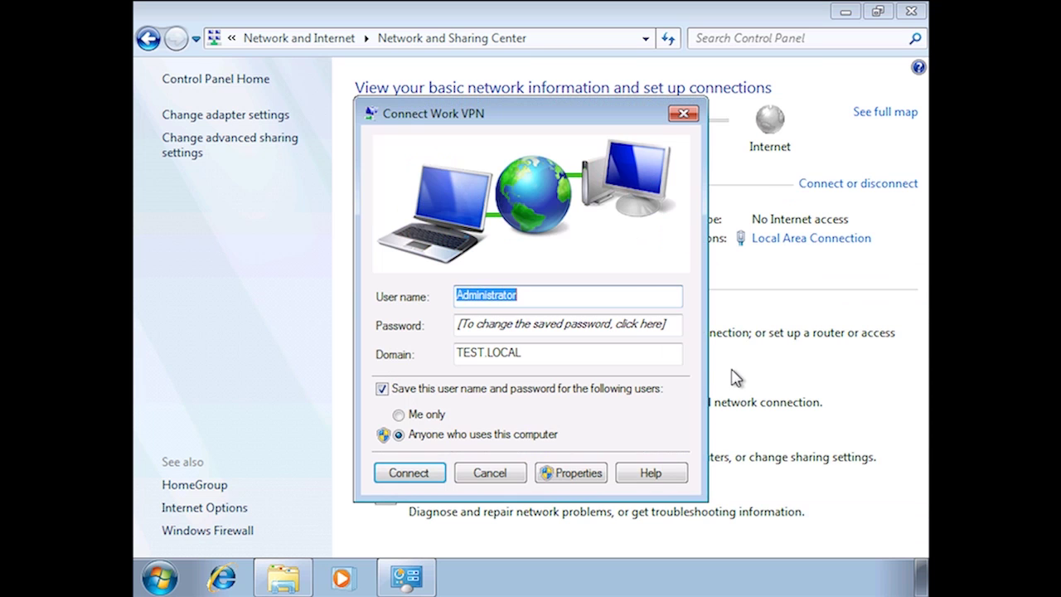
pyautogui.click(440, 481)
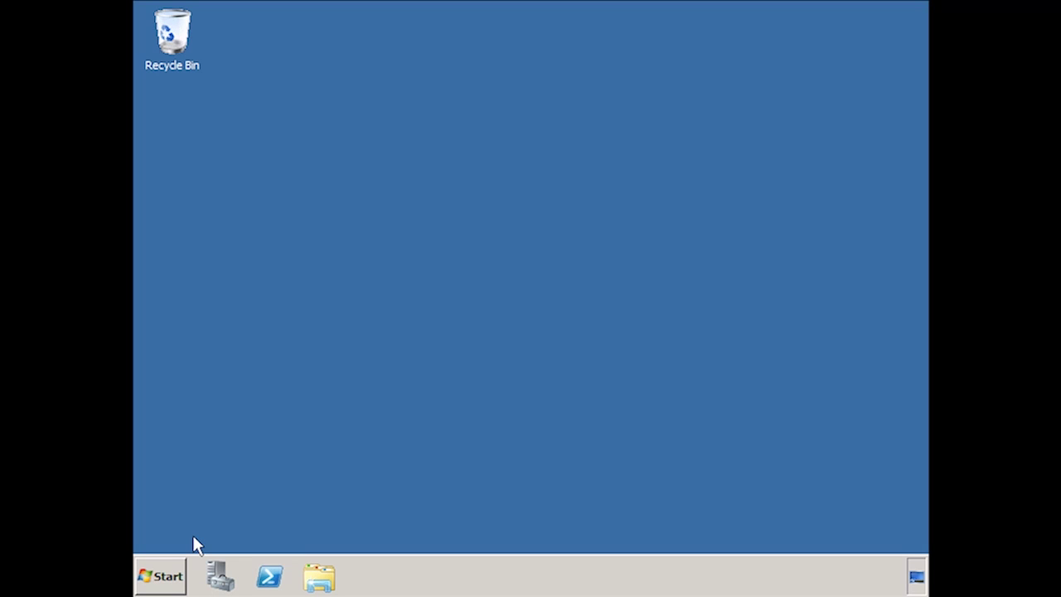
# Switch to the domain server, open Active Directory Users and Computers, and show the Users container of test.local.
pyautogui.click(169, 575)
pyautogui.moveTo(469, 401)
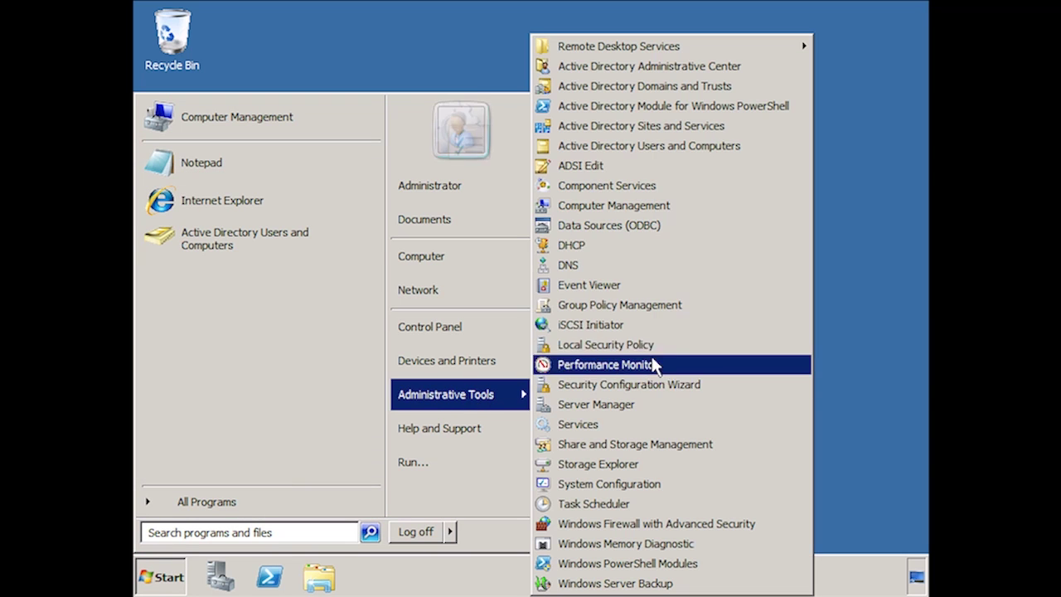
pyautogui.click(775, 147)
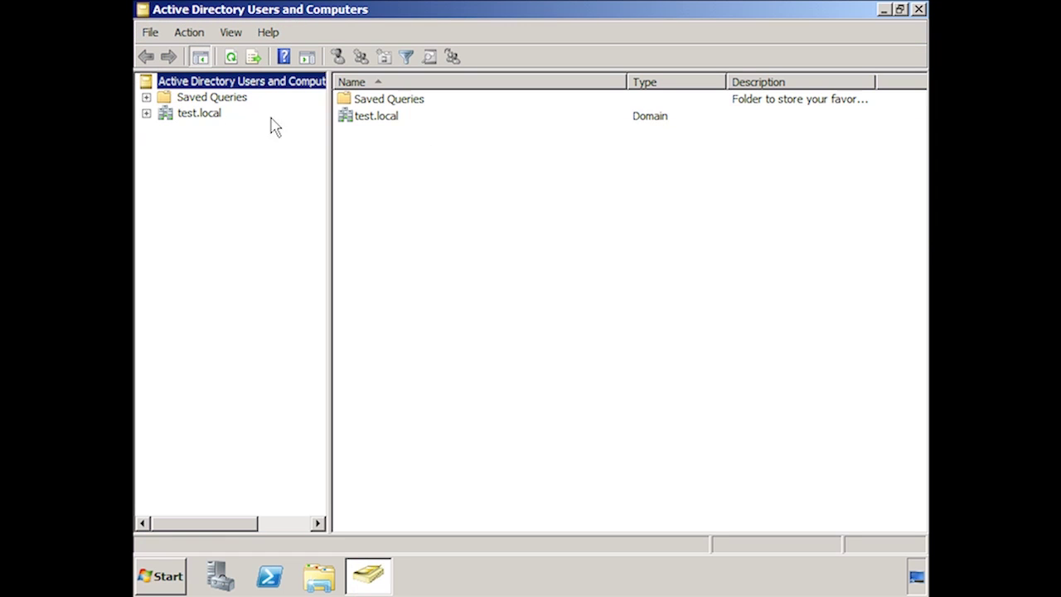
pyautogui.click(146, 113)
pyautogui.click(209, 210)
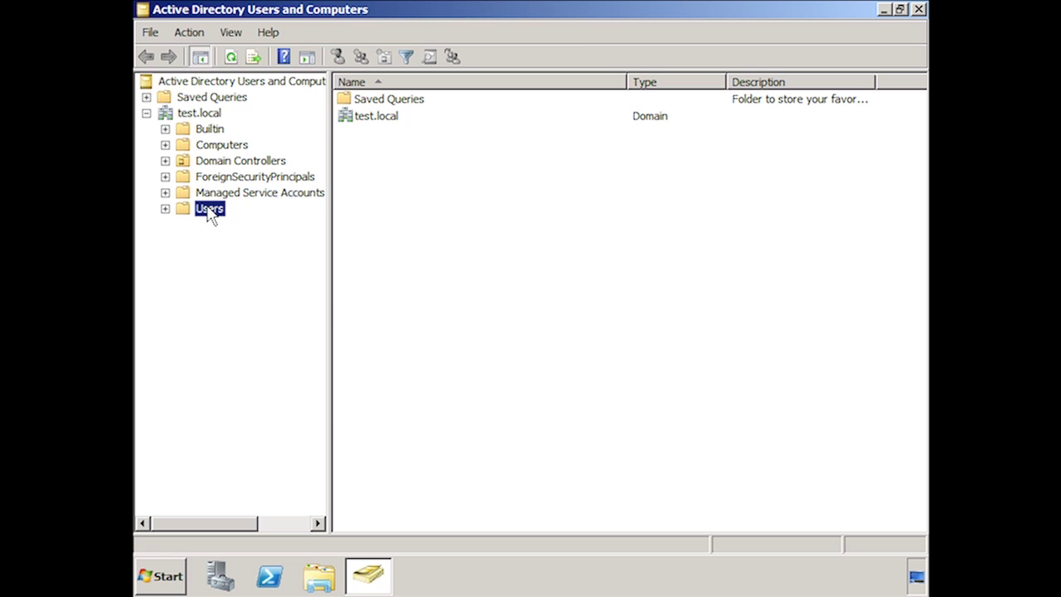
# Set the Network Access Permission in the Administrator account's dial-in properties to Allow access.
pyautogui.click(381, 101)
pyautogui.rightClick(381, 100)
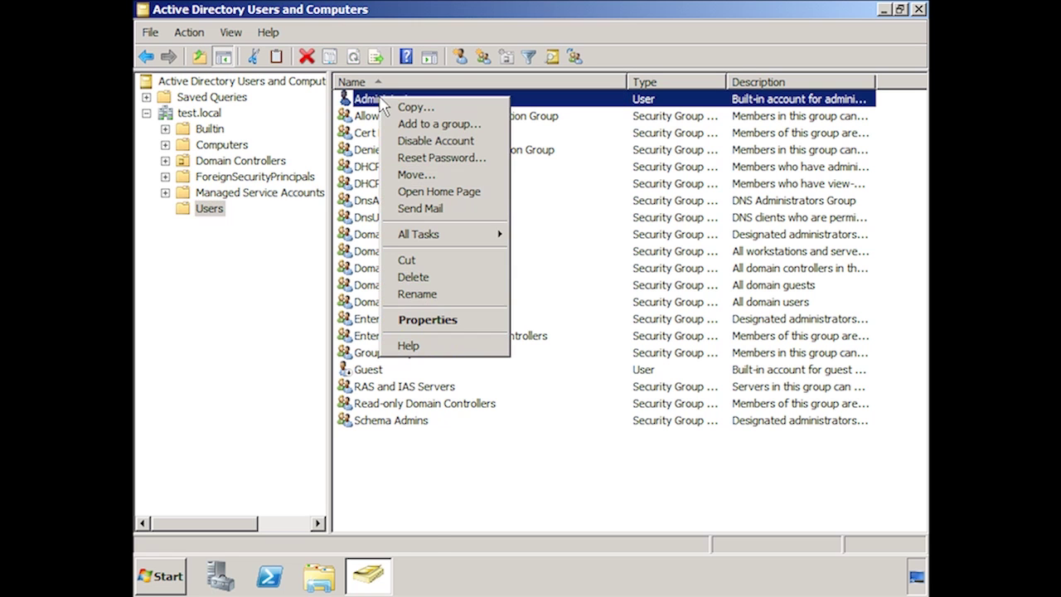
pyautogui.click(495, 320)
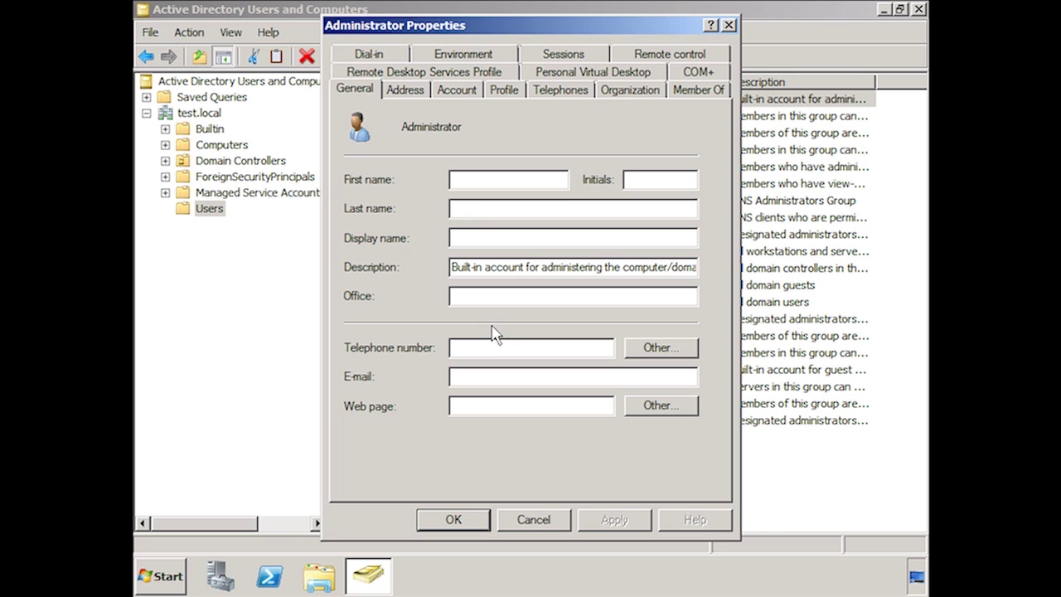
pyautogui.click(369, 55)
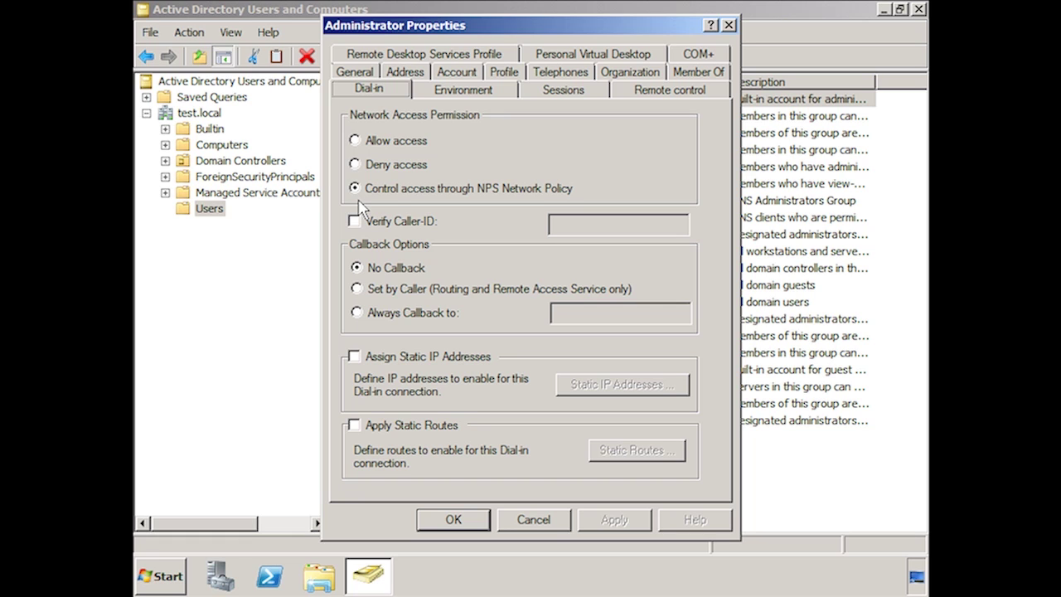
pyautogui.click(354, 141)
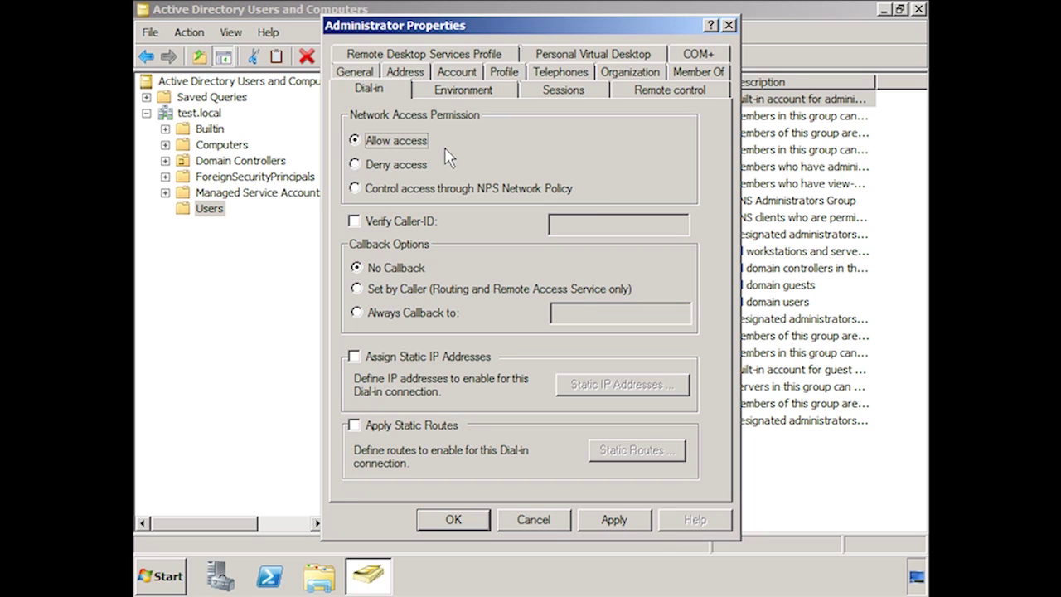
pyautogui.click(455, 519)
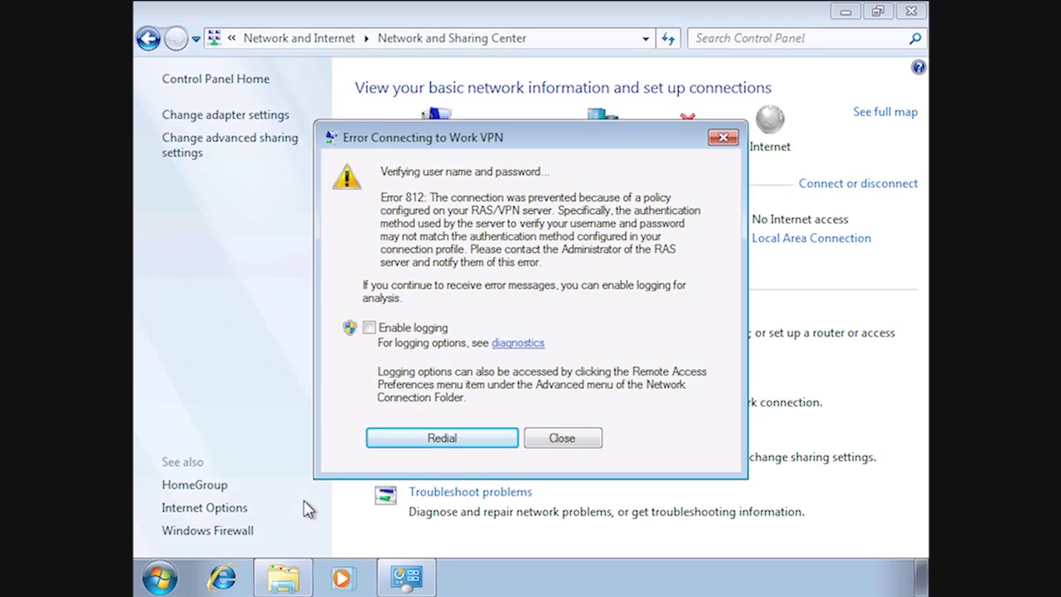
# Switch back to the Windows 7 workstation and redial the Work VPN connection.
pyautogui.click(507, 440)
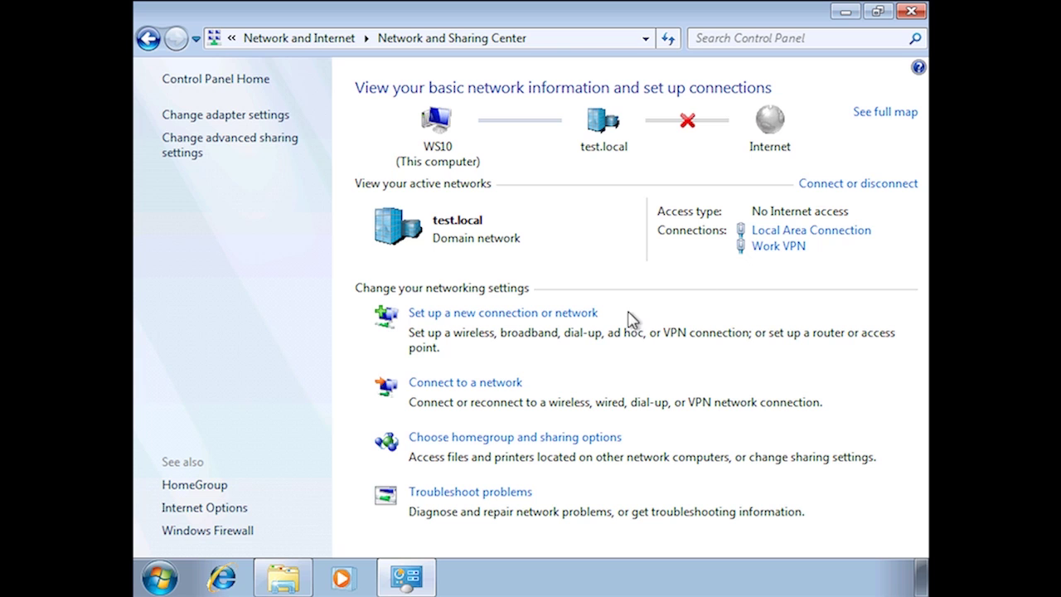
# Open a command prompt on the workstation and display its IP configuration one page at a time with ipconfig | more.
pyautogui.click(162, 578)
pyautogui.write('cmd')
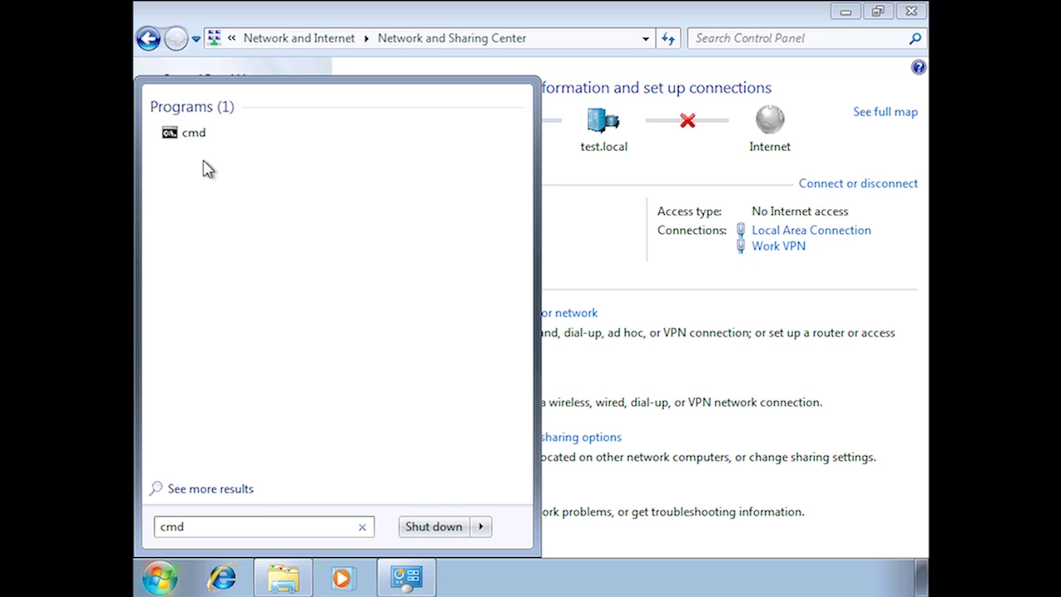
pyautogui.click(199, 134)
pyautogui.write('ip')
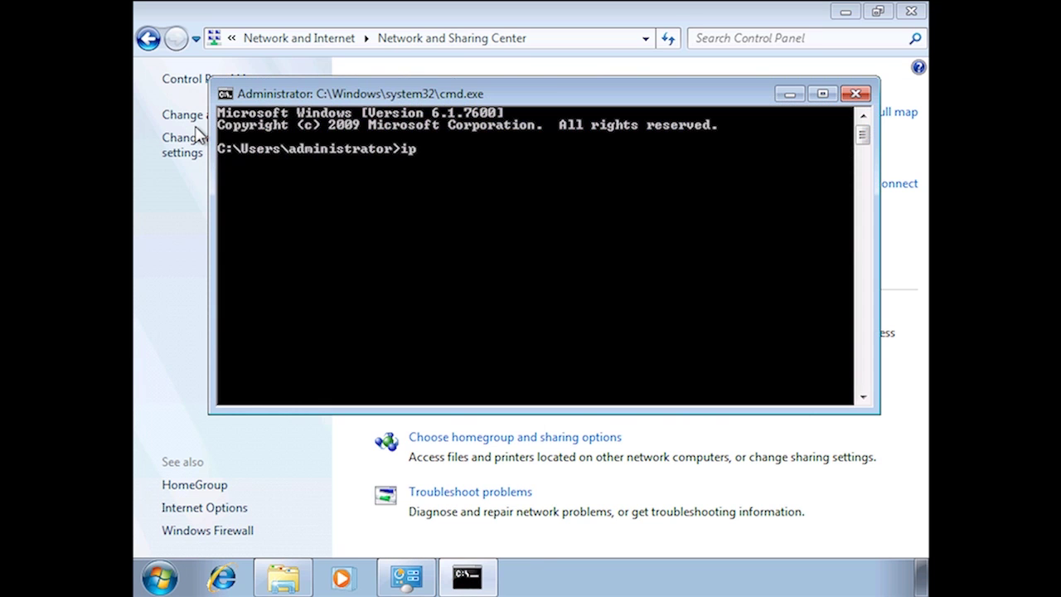
pyautogui.write('config | more')
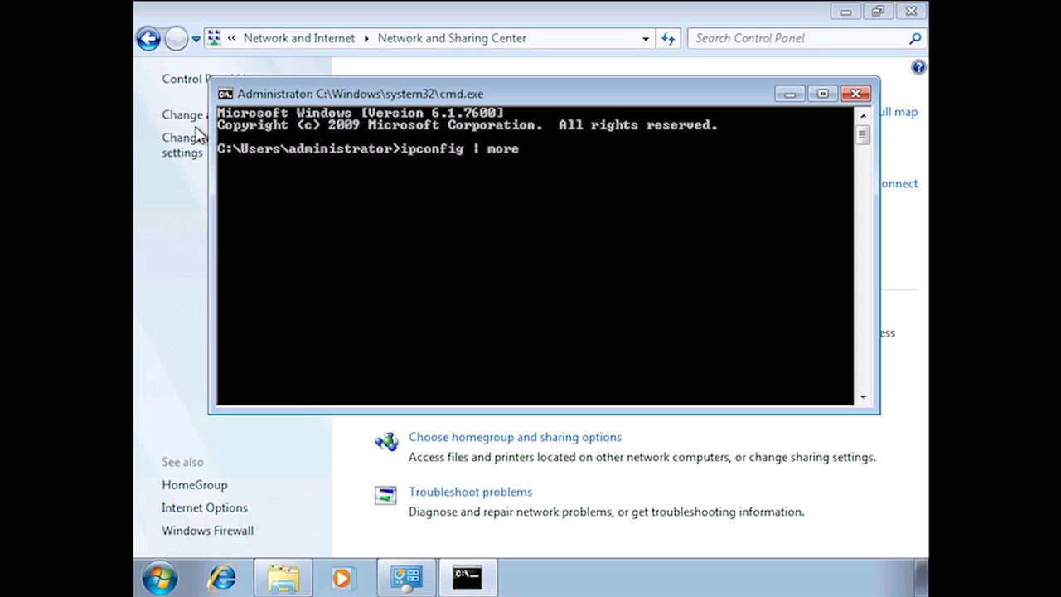
pyautogui.press('Return')
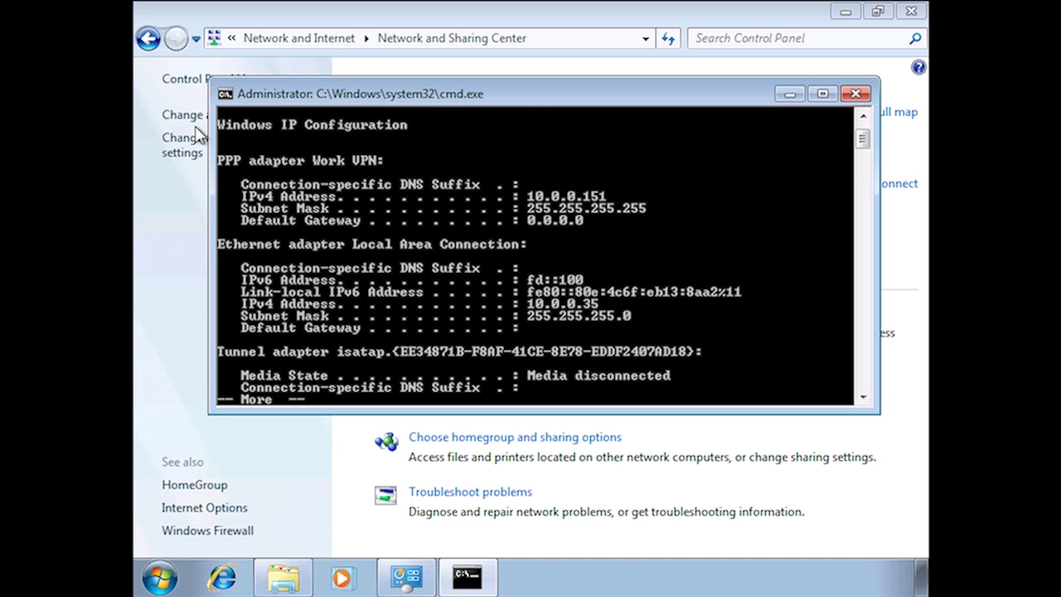
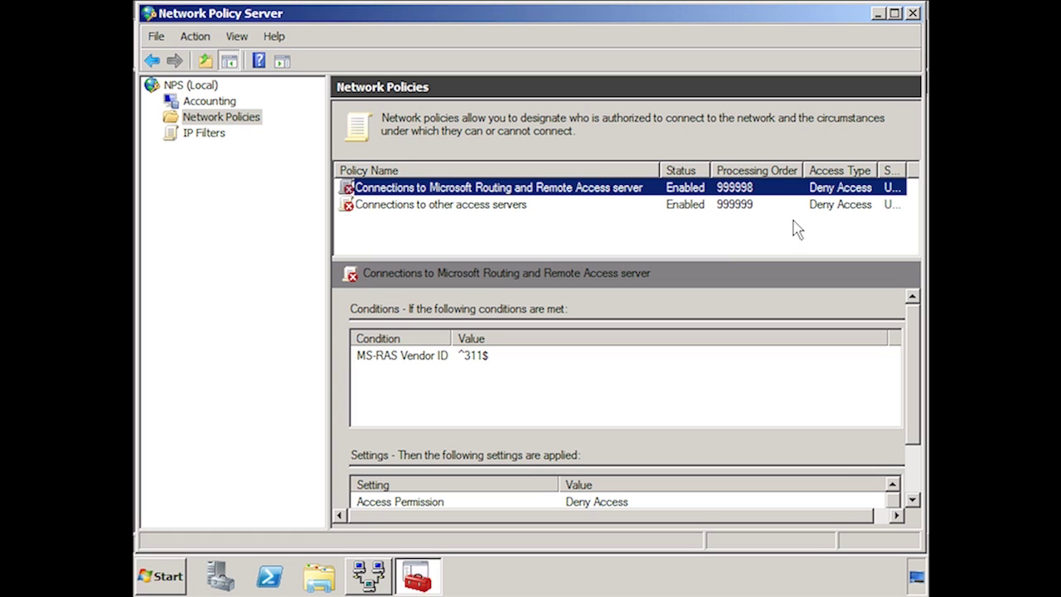
# Start a new network policy named Company VPN with Remote Access Server(VPN-Dial up) as the network access server type.
pyautogui.click(592, 224)
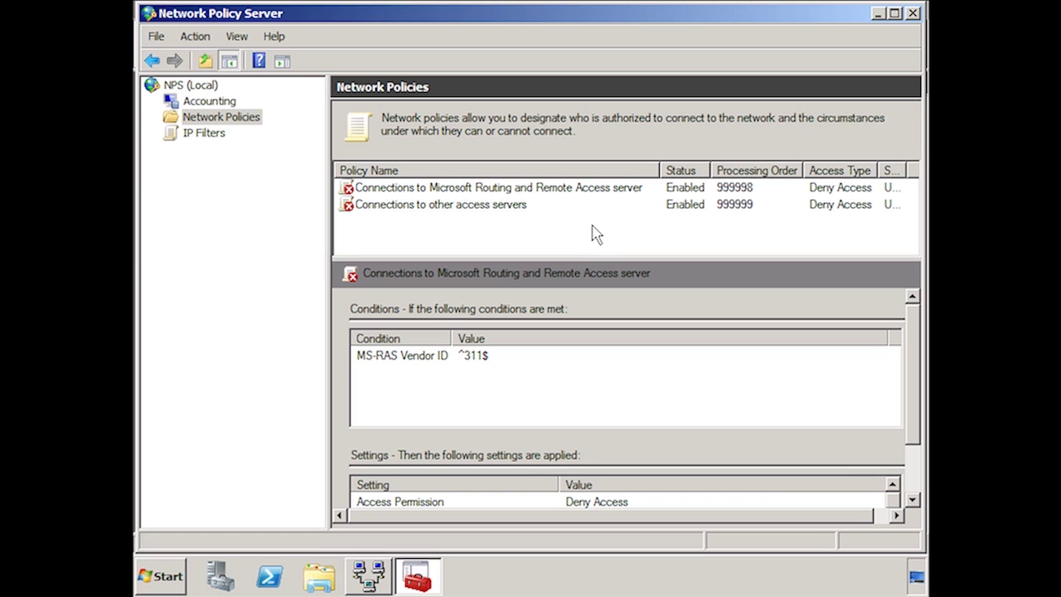
pyautogui.rightClick(254, 117)
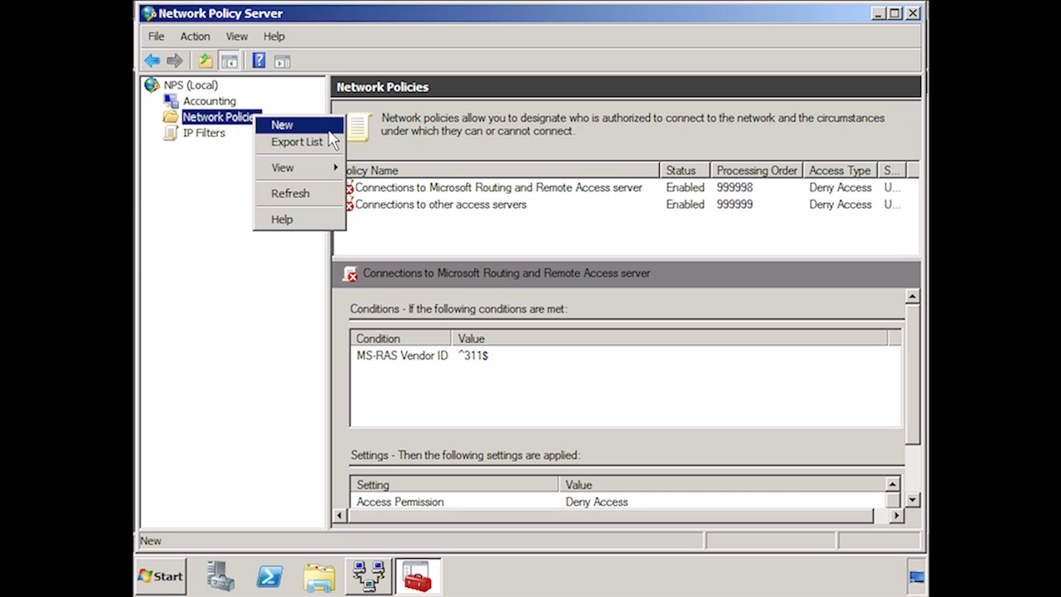
pyautogui.click(327, 126)
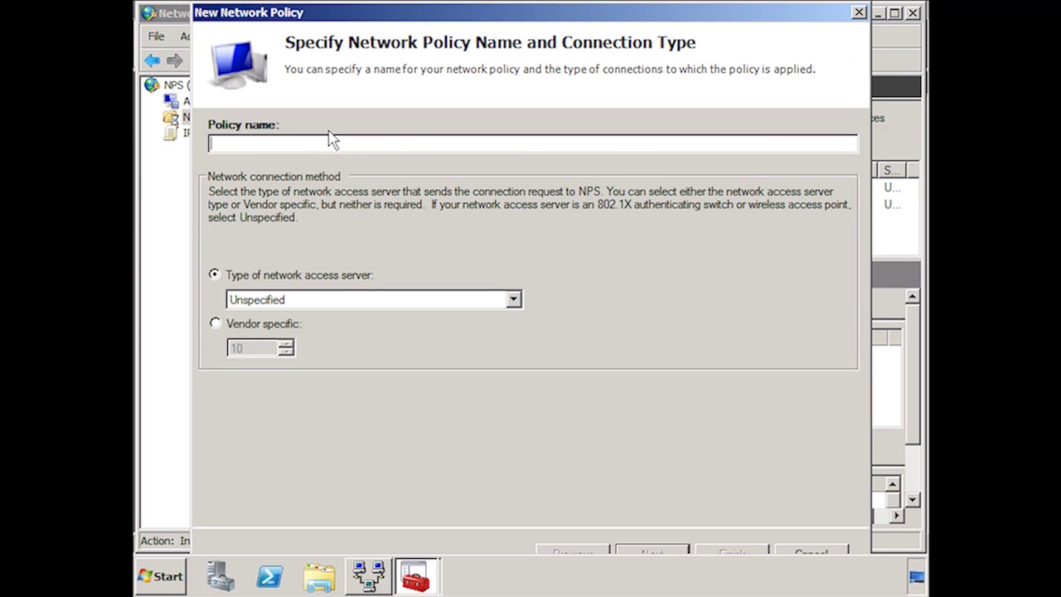
pyautogui.write('Company VPN')
pyautogui.click(513, 300)
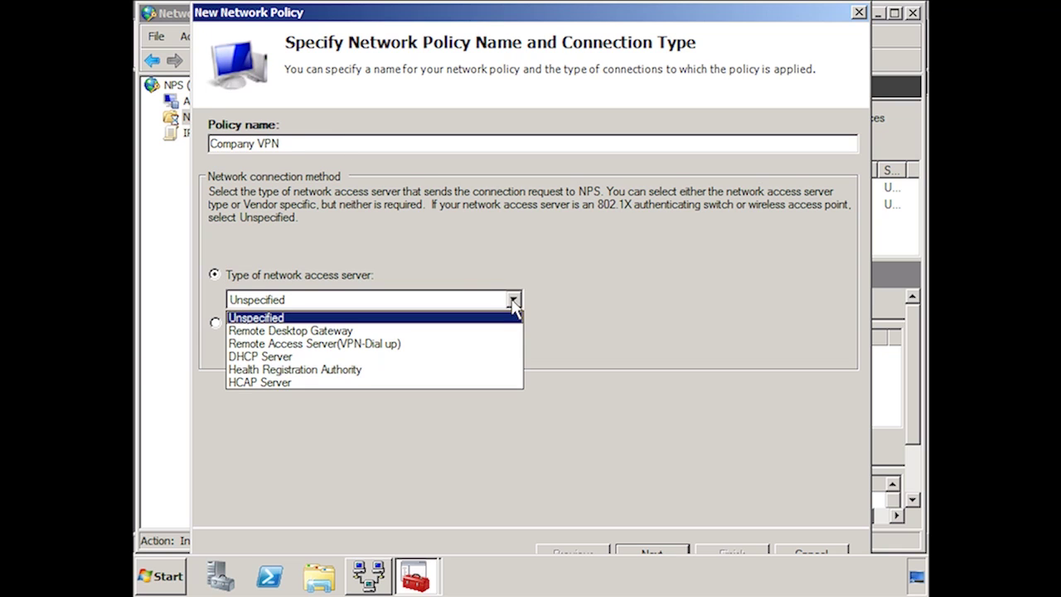
pyautogui.click(431, 344)
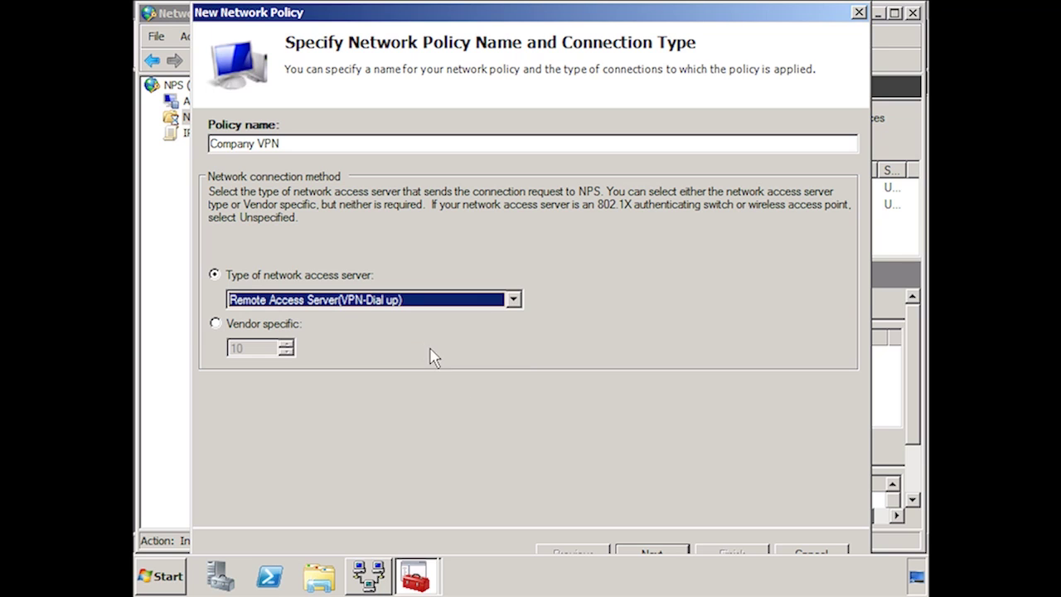
pyautogui.click(669, 555)
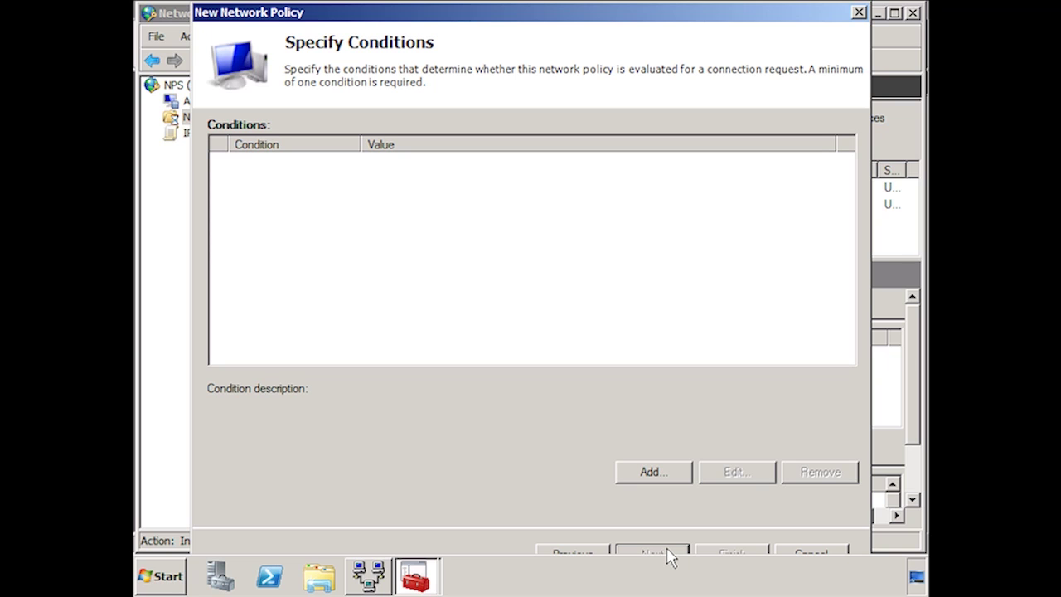
# Start adding a condition to the policy and examine the full list of available condition types.
pyautogui.click(652, 472)
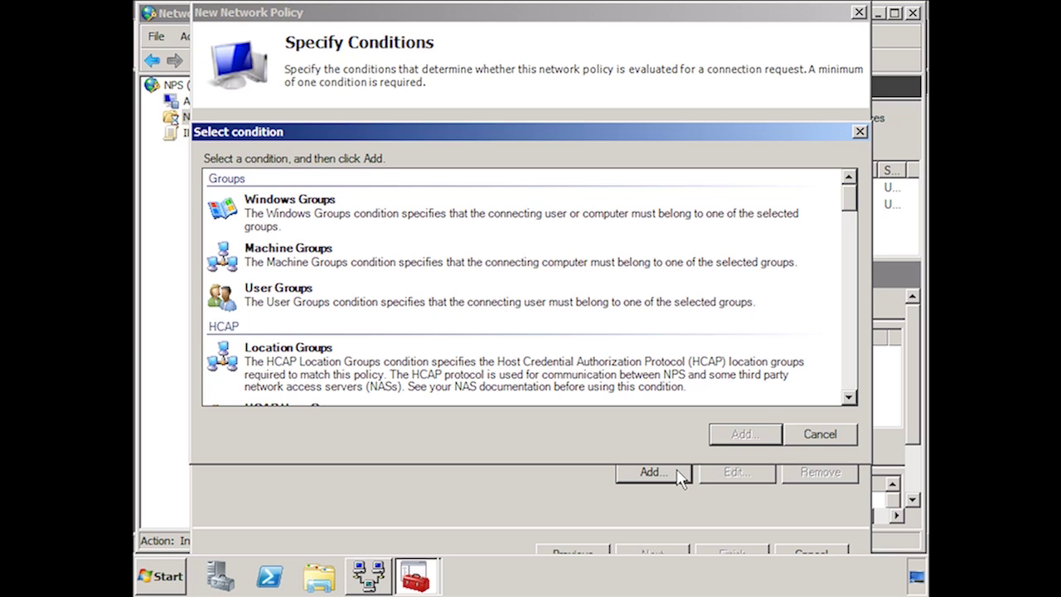
pyautogui.click(850, 399)
pyautogui.click(850, 399)
pyautogui.click(849, 398)
pyautogui.click(850, 398)
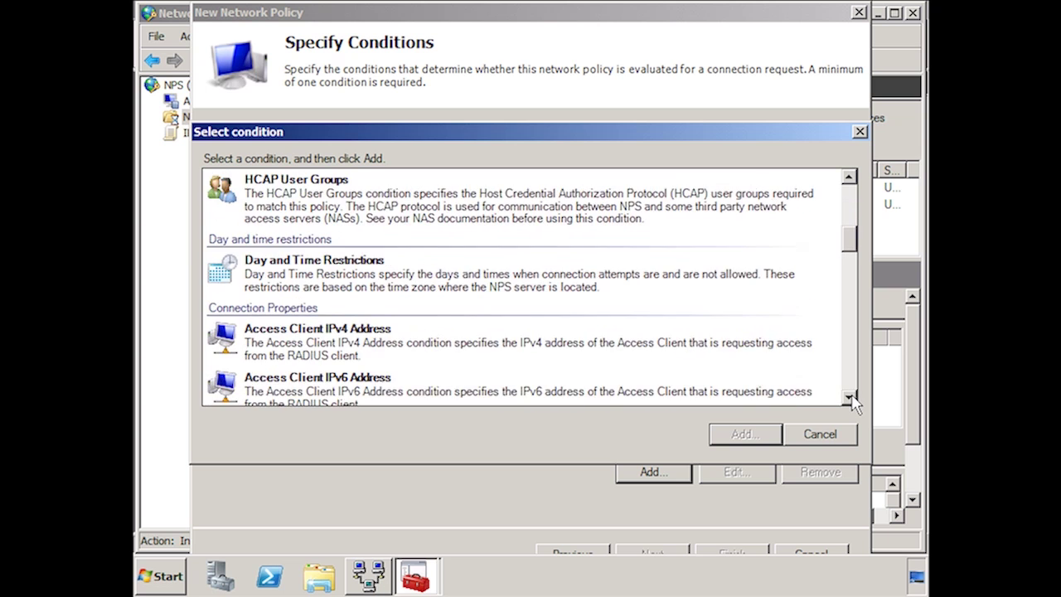
pyautogui.click(850, 398)
pyautogui.click(849, 399)
pyautogui.click(849, 399)
pyautogui.click(850, 399)
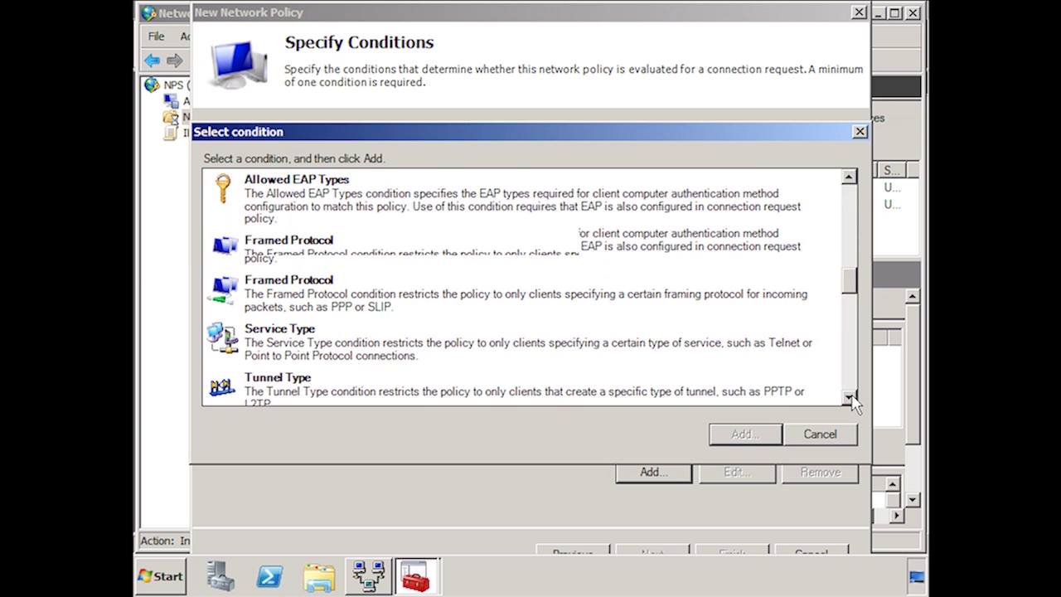
pyautogui.click(849, 399)
pyautogui.click(849, 398)
pyautogui.click(849, 398)
pyautogui.click(850, 399)
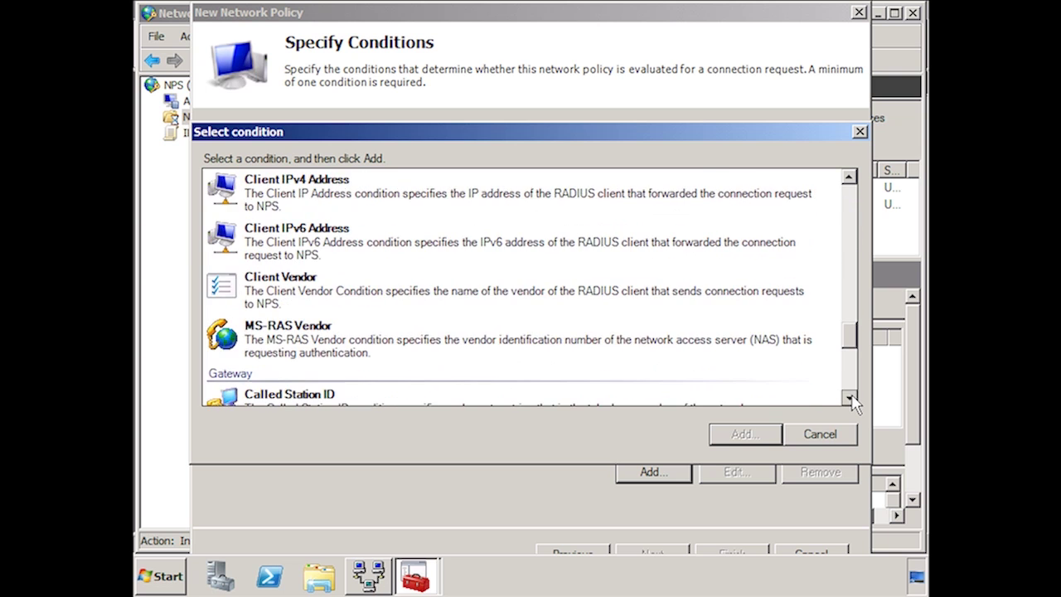
pyautogui.click(849, 399)
pyautogui.click(850, 399)
pyautogui.click(849, 399)
pyautogui.click(850, 399)
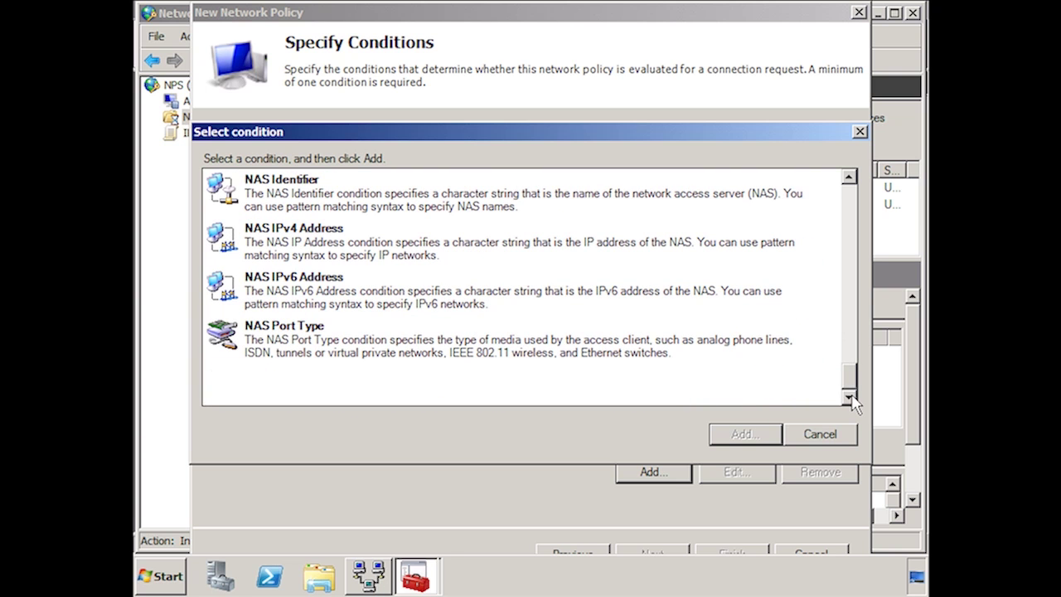
pyautogui.scroll(10, 850, 390)
# Add a Windows Groups condition requiring membership in the Domain Users group of test.local.
pyautogui.click(265, 213)
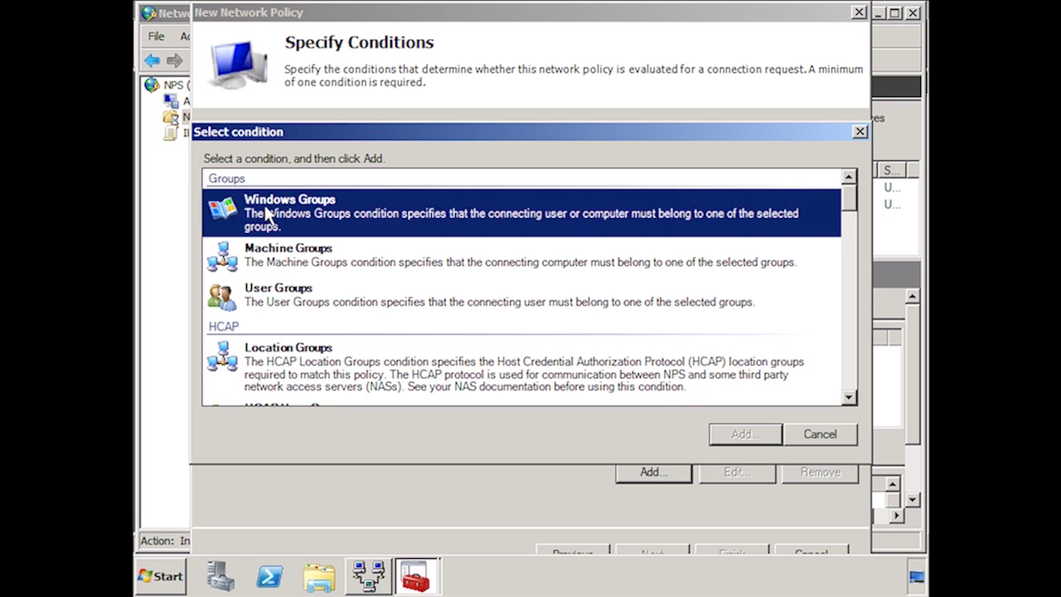
pyautogui.click(737, 433)
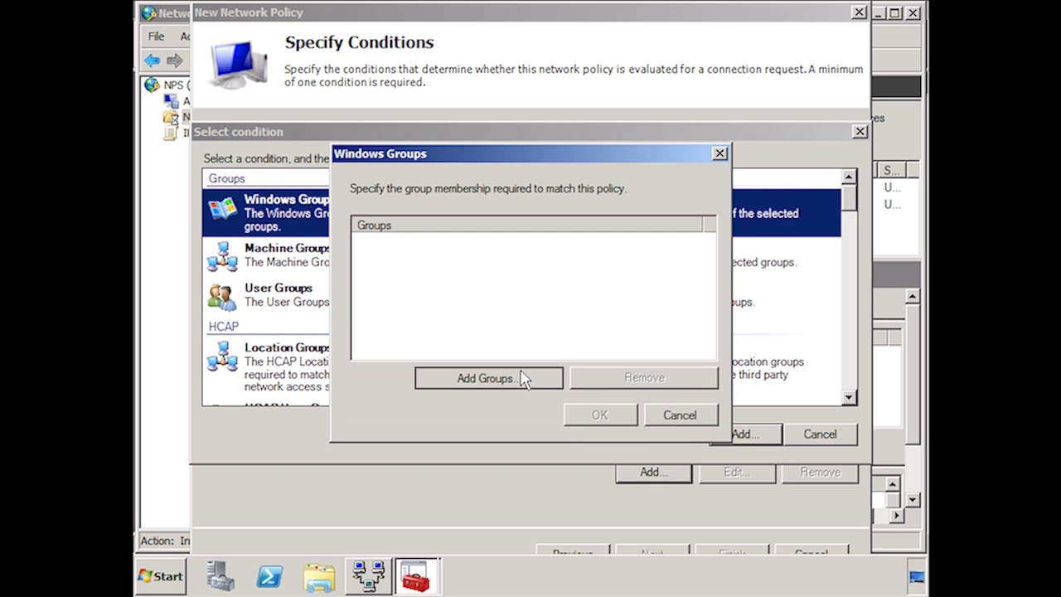
pyautogui.click(485, 378)
pyautogui.write('domain users')
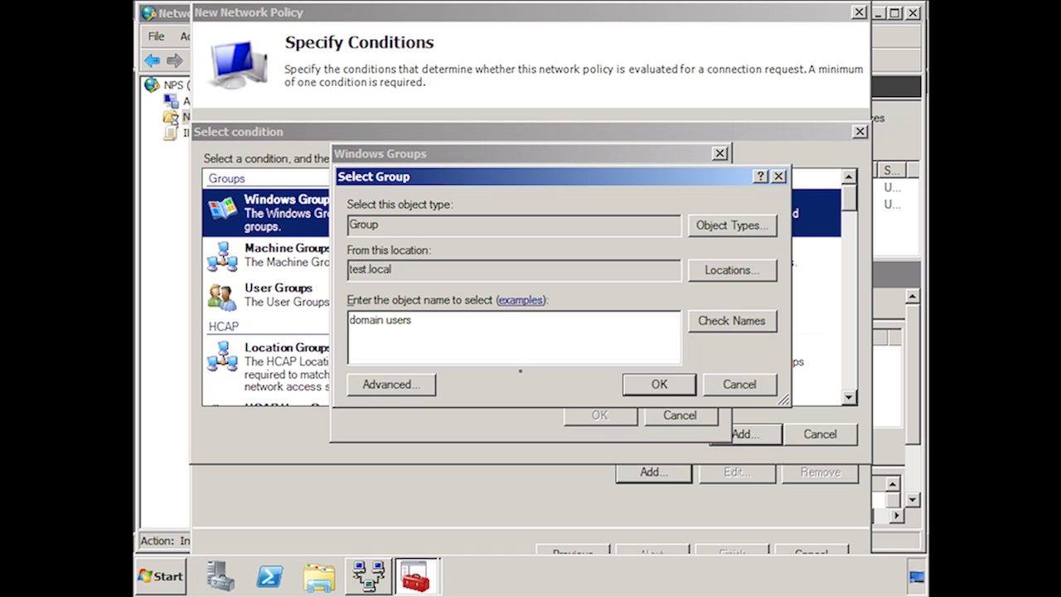
pyautogui.hotkey('alt', 'k')
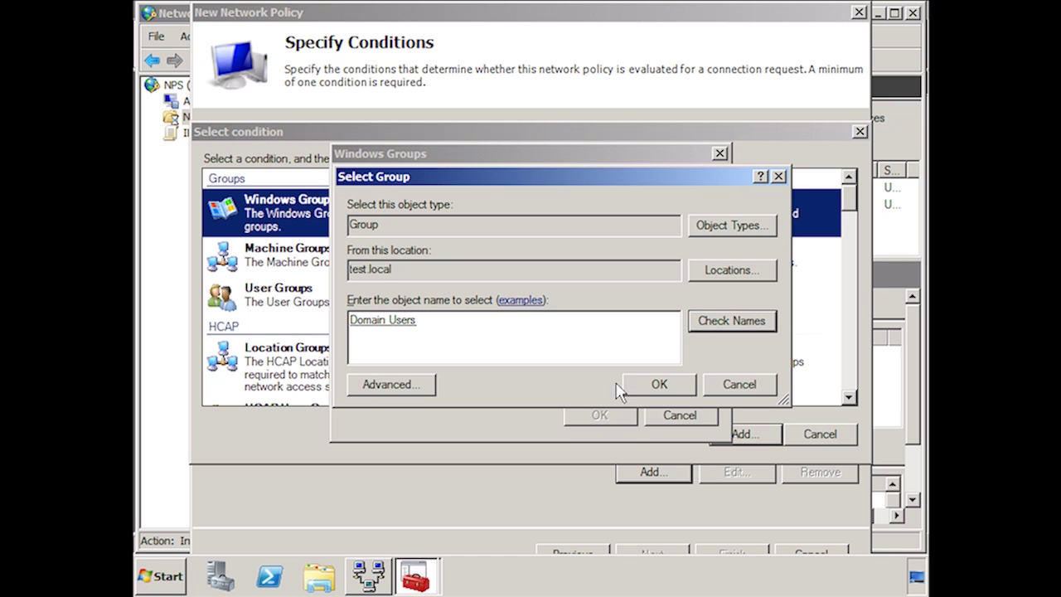
pyautogui.click(675, 396)
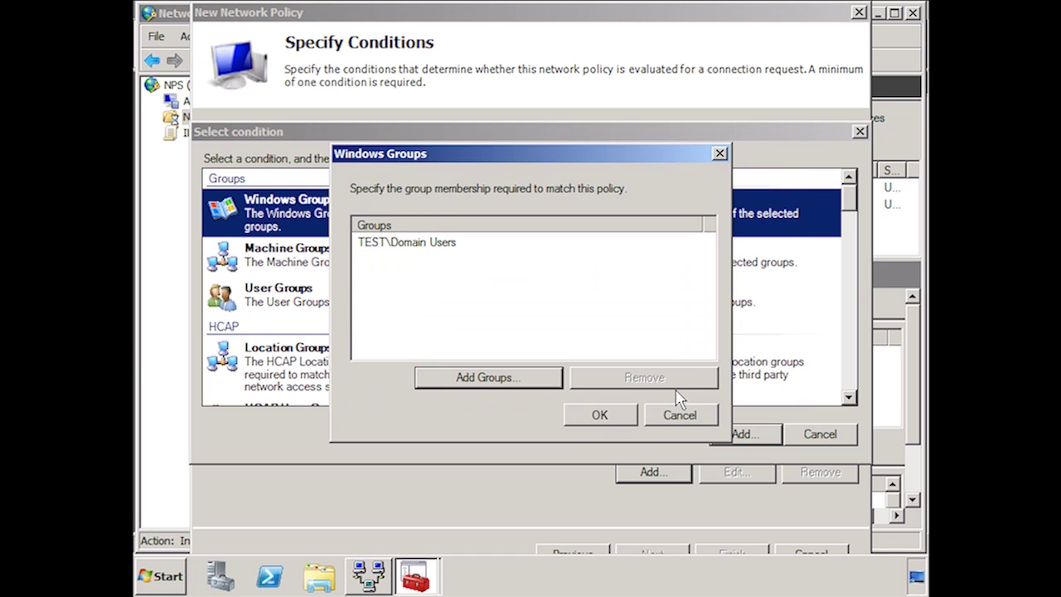
pyautogui.click(622, 417)
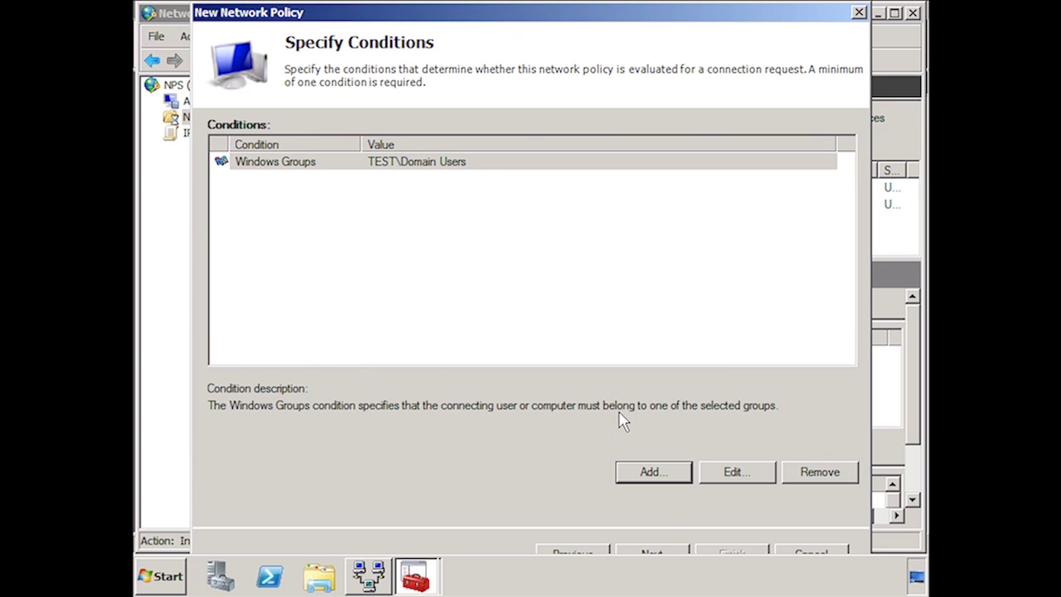
# Accept the policy conditions, keep the permission at Access granted, and keep the default MS-CHAP-v2 and MS-CHAP authentication methods.
pyautogui.click(652, 554)
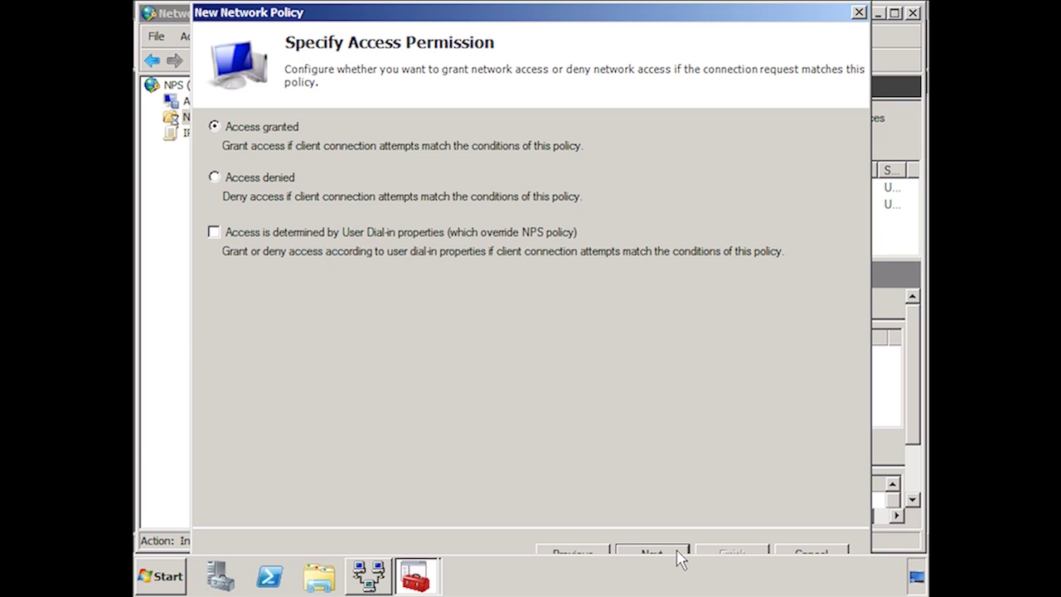
pyautogui.click(651, 554)
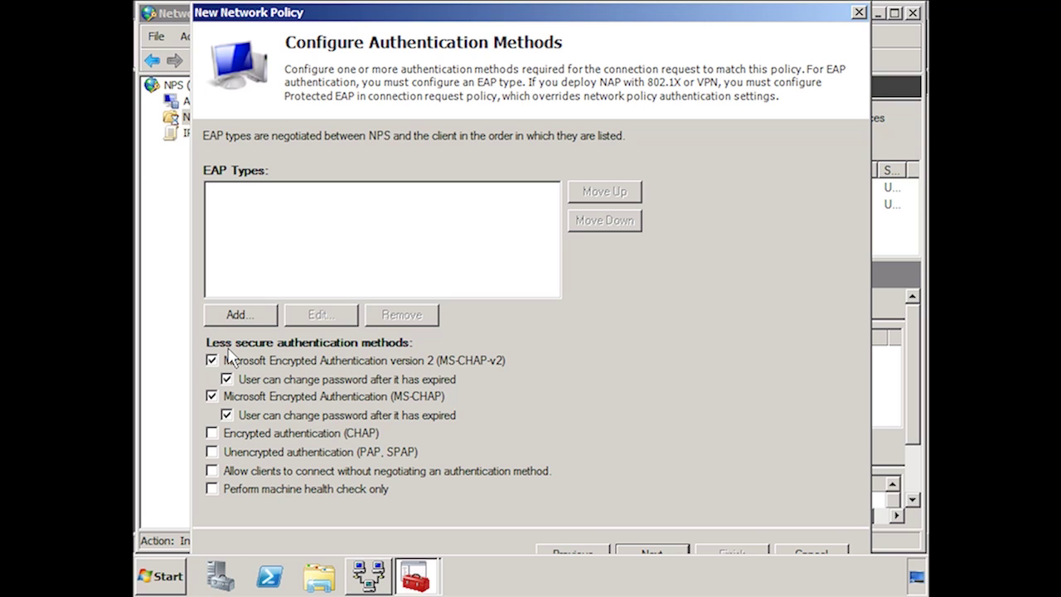
pyautogui.click(678, 552)
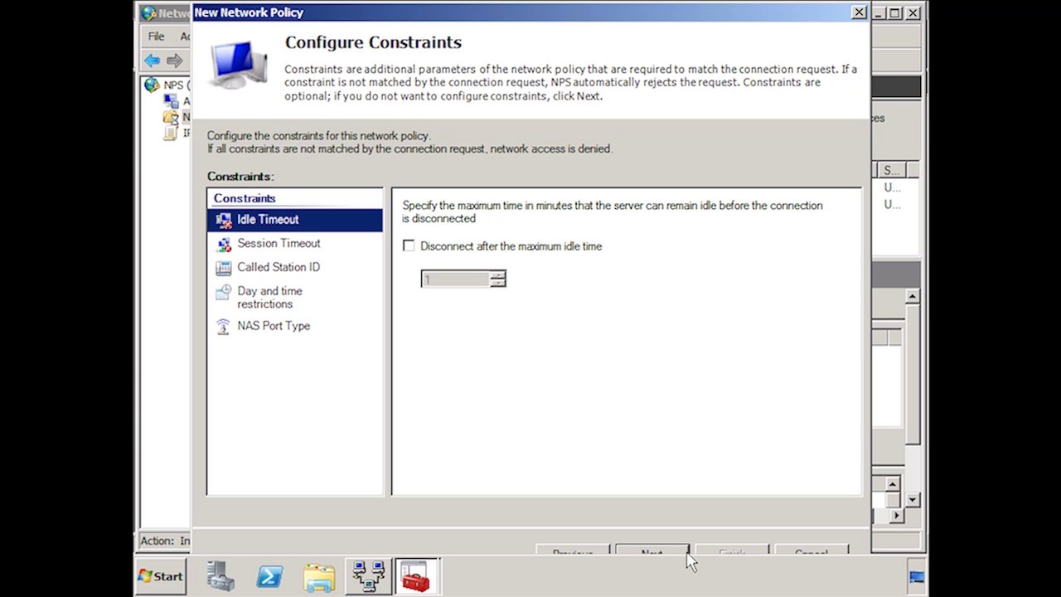
# Try a 15-minute maximum idle time constraint and turn the idle disconnect back off.
pyautogui.click(409, 245)
pyautogui.moveTo(443, 282); pyautogui.dragTo(416, 284)
pyautogui.write('15')
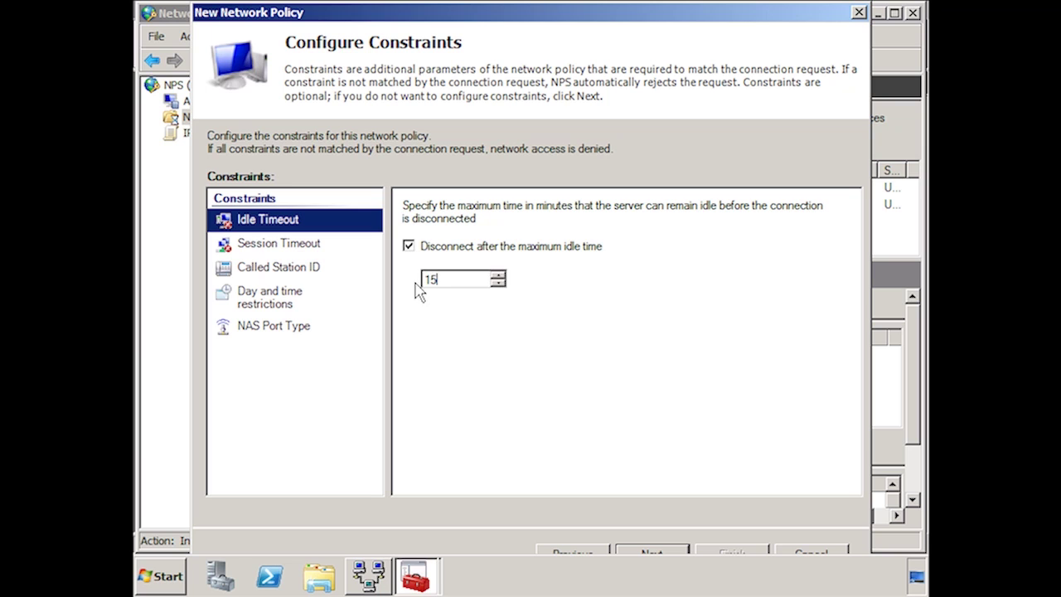
pyautogui.press('Tab')
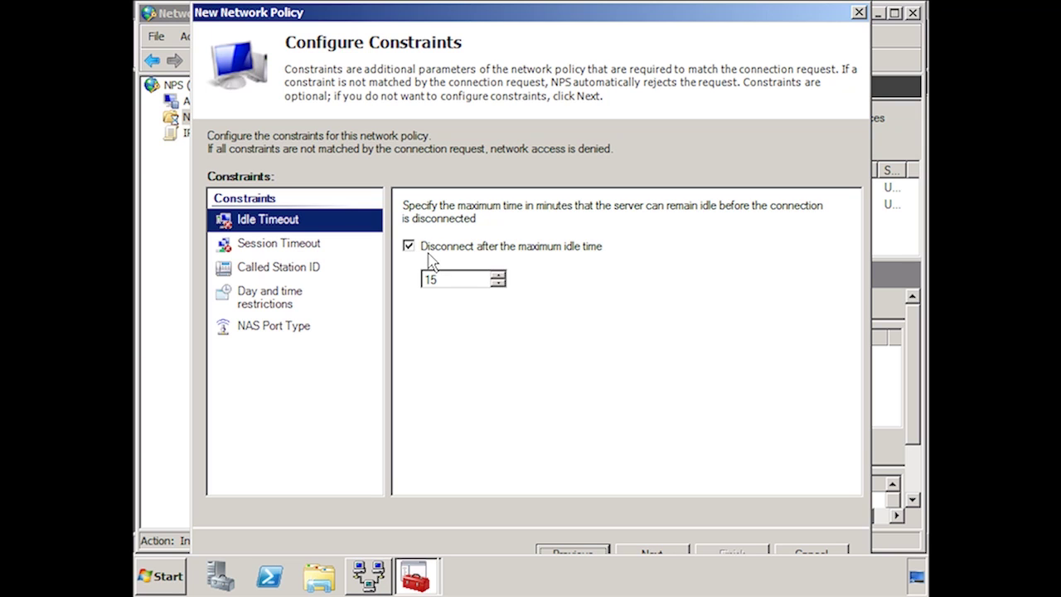
pyautogui.click(409, 246)
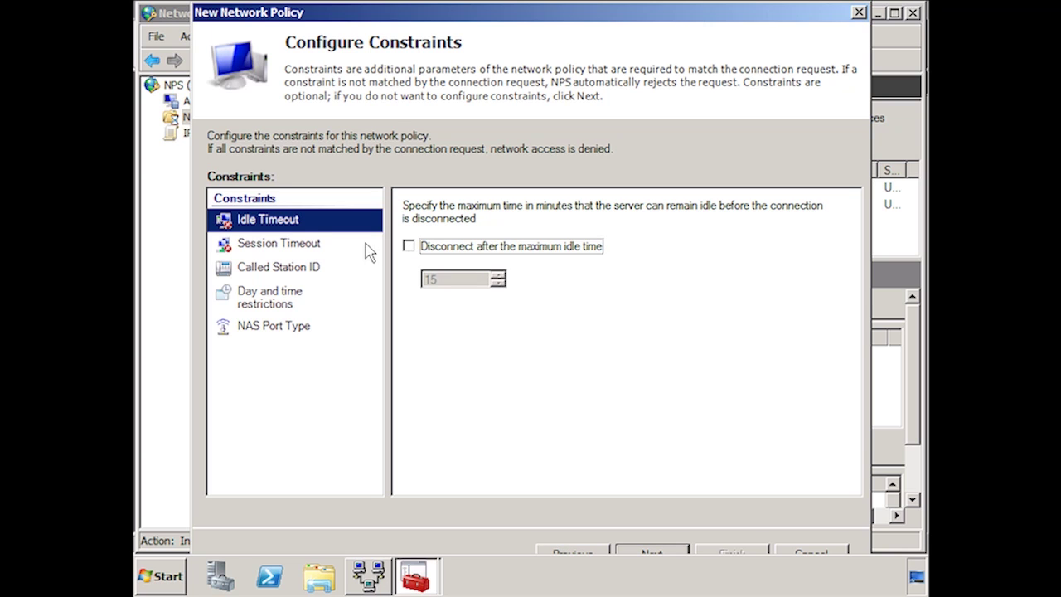
# Review the Session Timeout, Called Station ID, Day and time restrictions, and NAS Port Type constraints without configuring any of them.
pyautogui.click(287, 248)
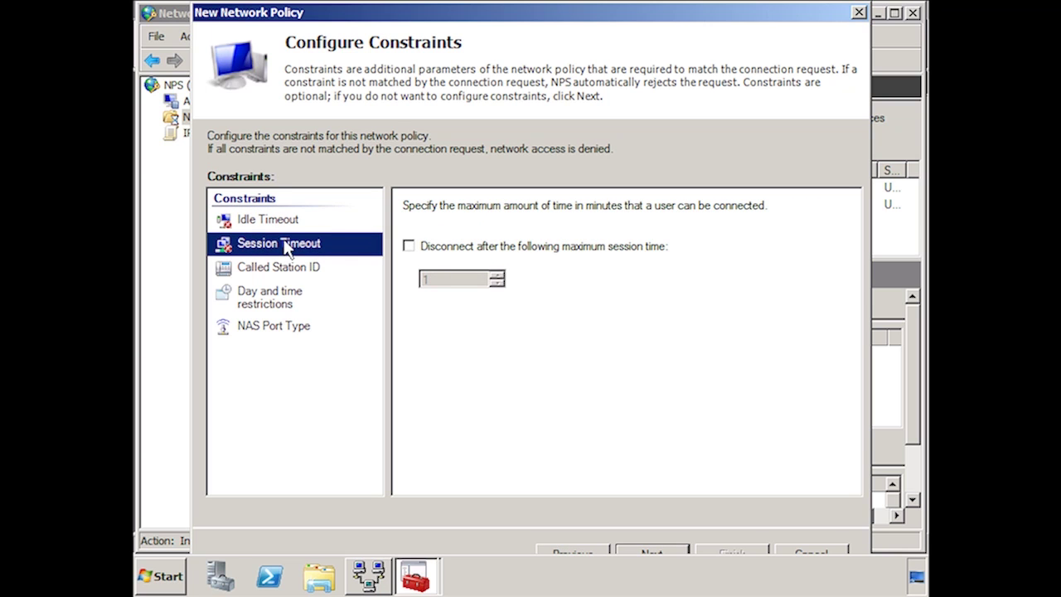
pyautogui.click(414, 250)
pyautogui.click(417, 257)
pyautogui.click(309, 277)
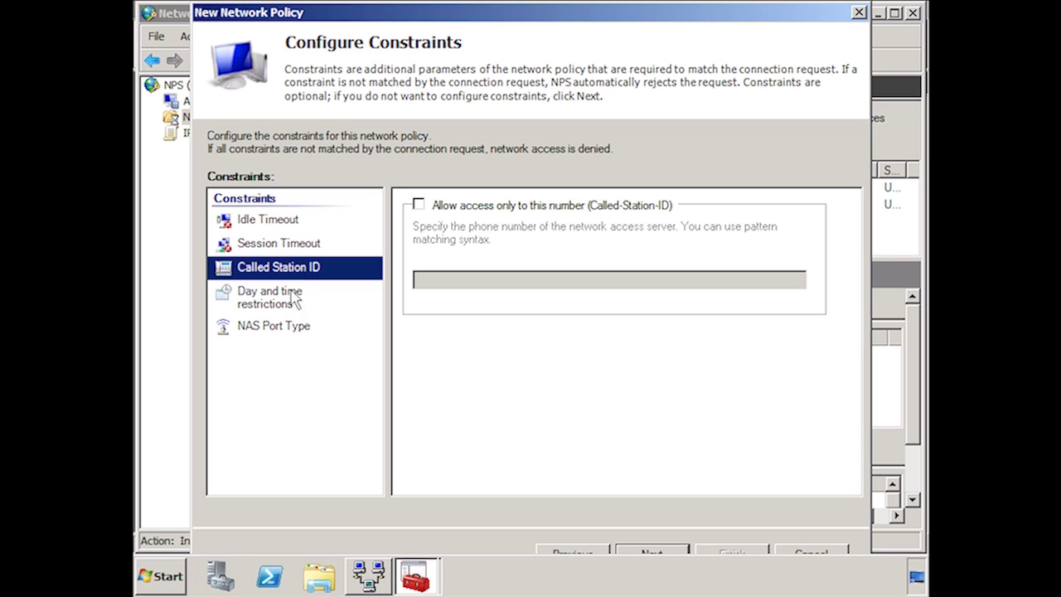
pyautogui.click(286, 305)
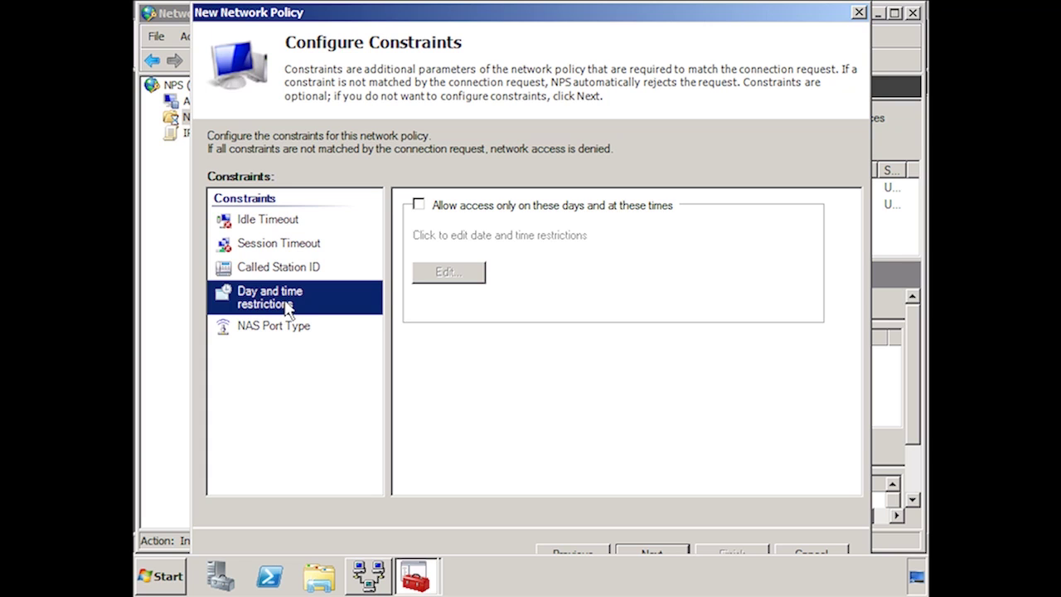
pyautogui.click(290, 329)
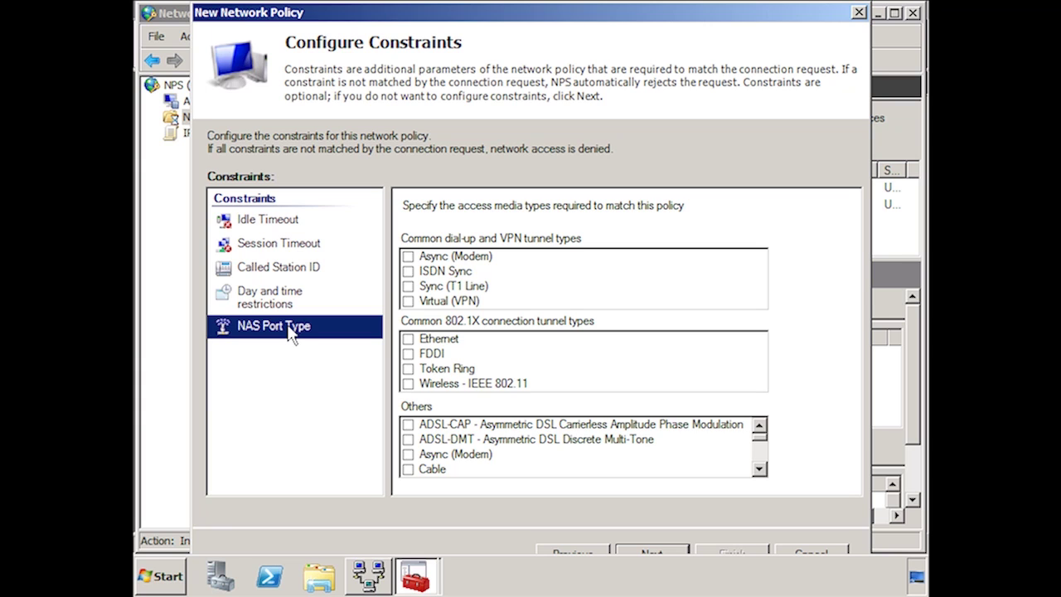
# Accept the constraints and review the Standard, Vendor Specific, and Multilink and Bandwidth Allocation Protocol settings without configuring any of them.
pyautogui.click(674, 555)
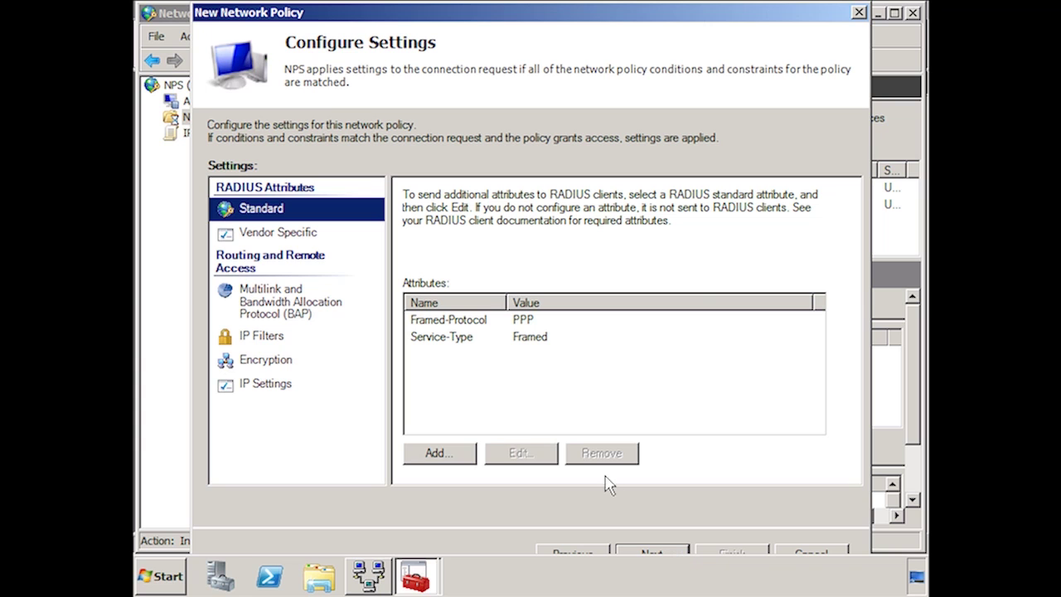
pyautogui.click(249, 237)
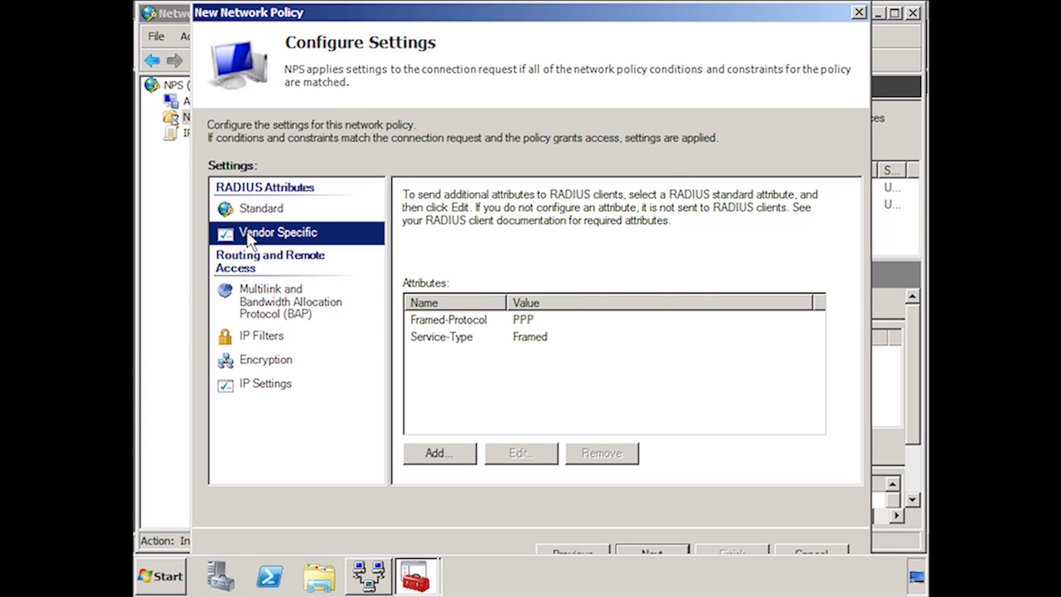
pyautogui.click(289, 305)
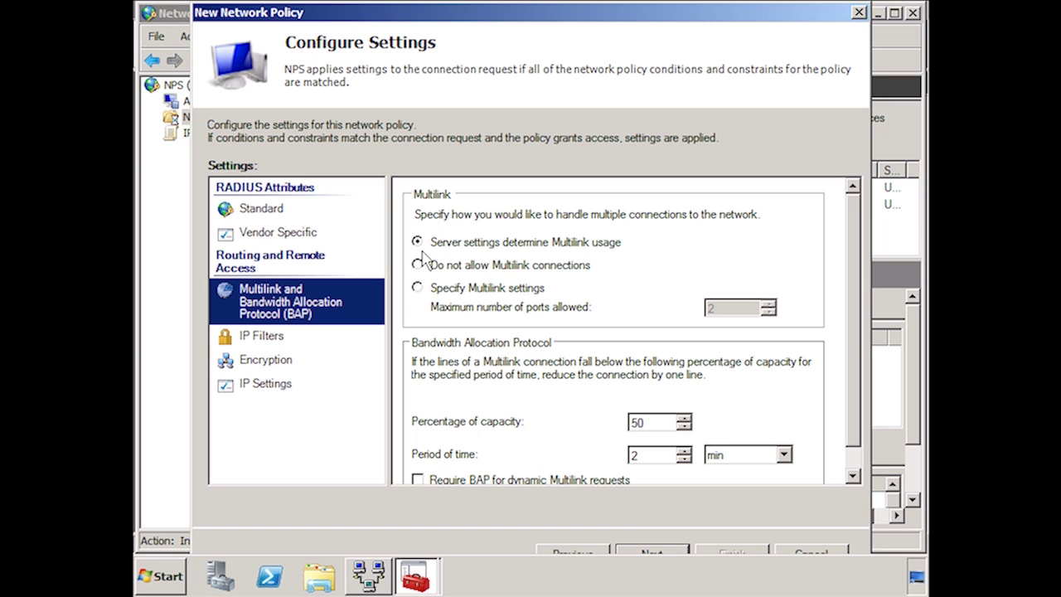
# Examine the IPv4 input filter options, including a destination network and the available protocols, and cancel without adding a filter.
pyautogui.click(263, 338)
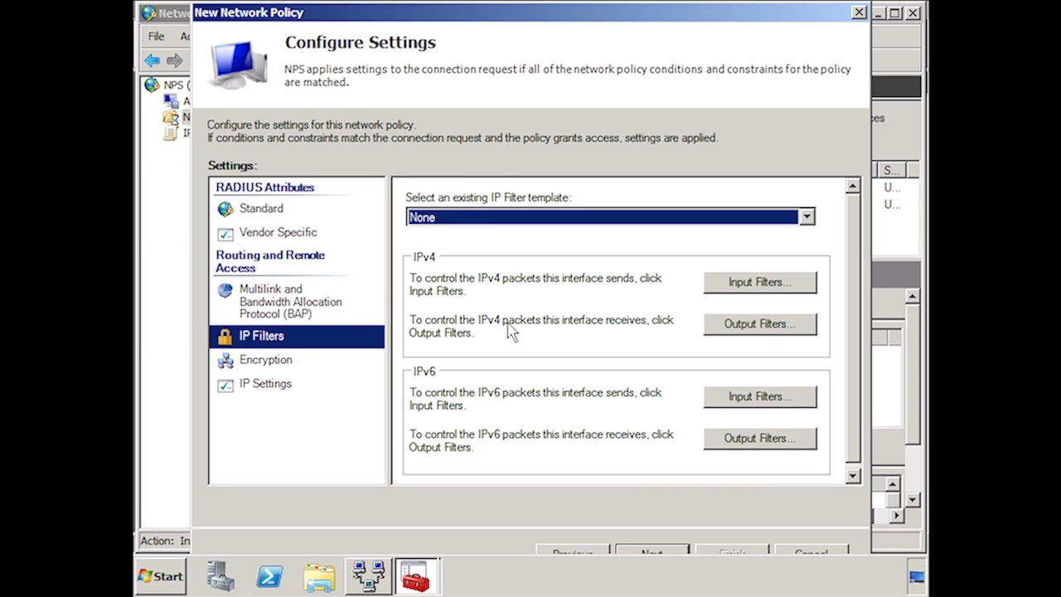
pyautogui.click(804, 286)
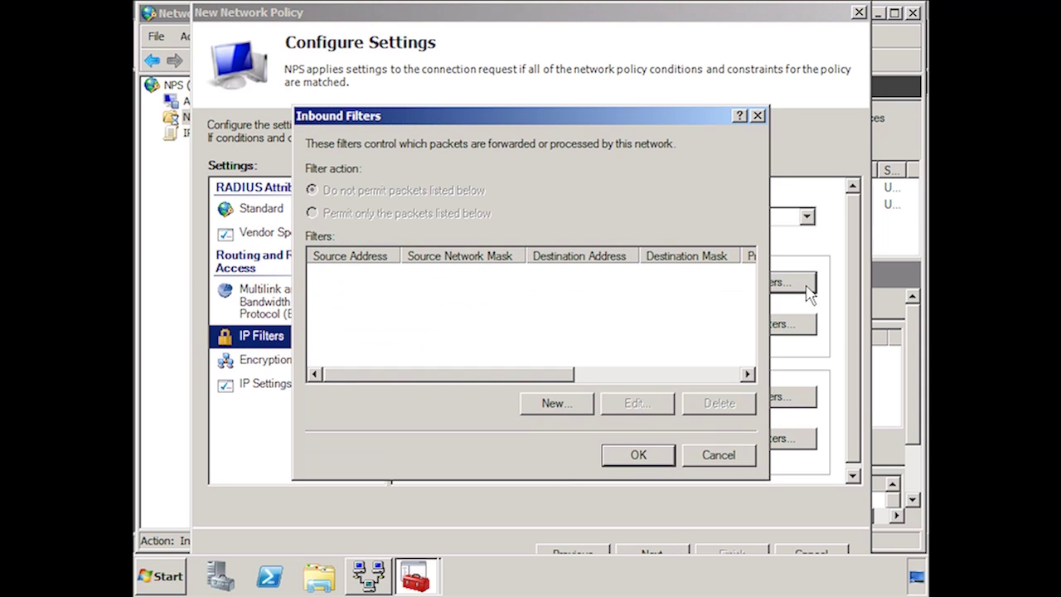
pyautogui.click(584, 405)
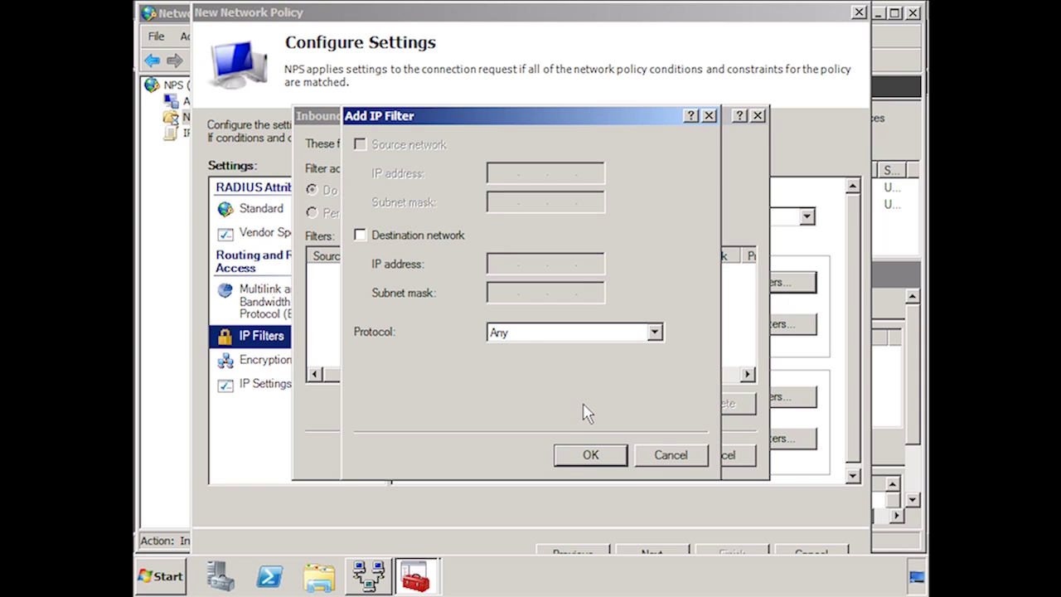
pyautogui.click(380, 235)
pyautogui.click(564, 335)
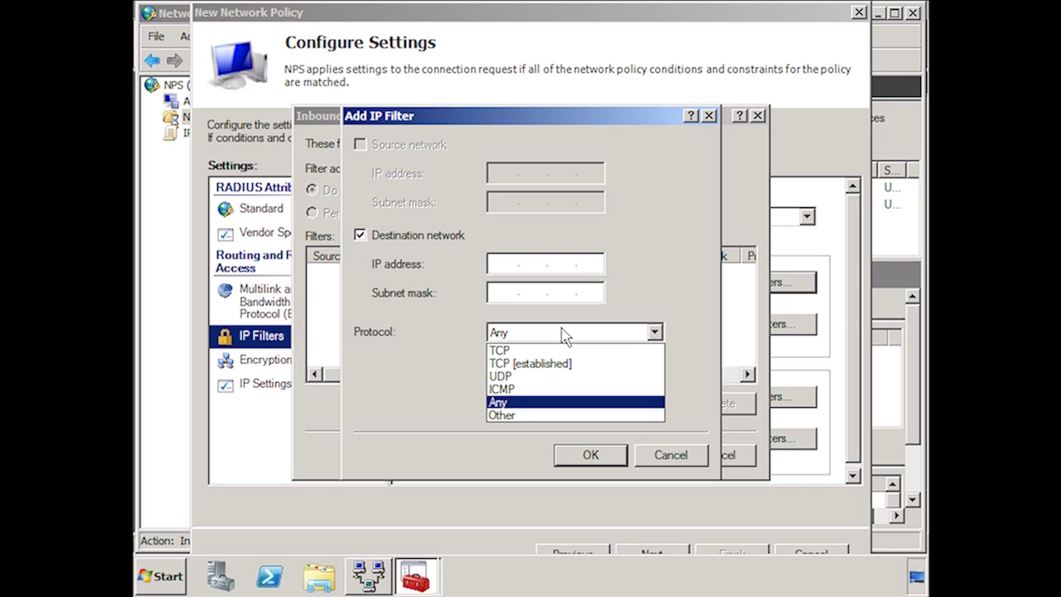
pyautogui.click(564, 335)
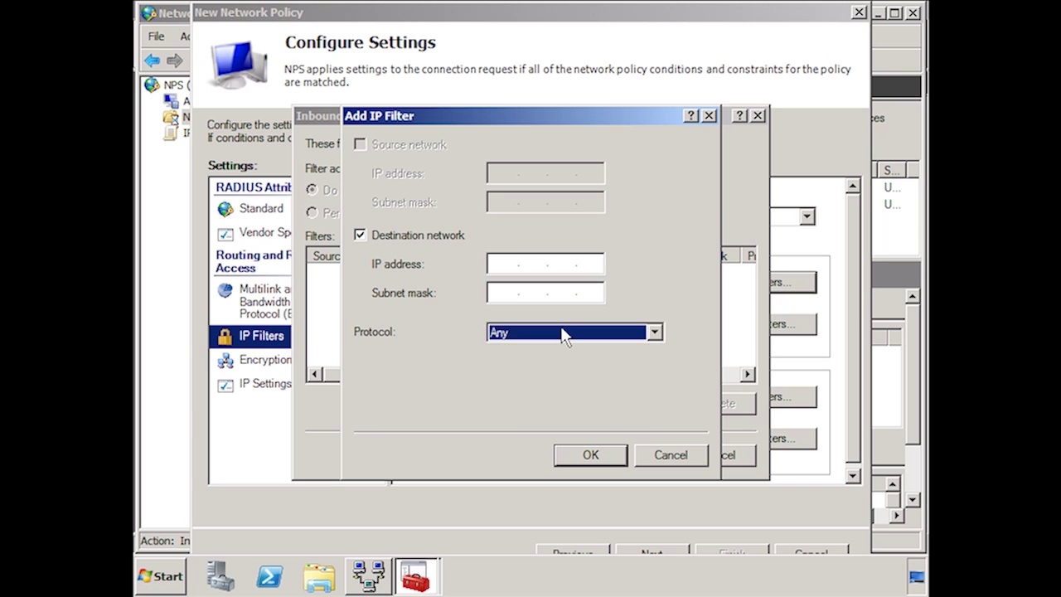
pyautogui.click(700, 458)
pyautogui.click(717, 456)
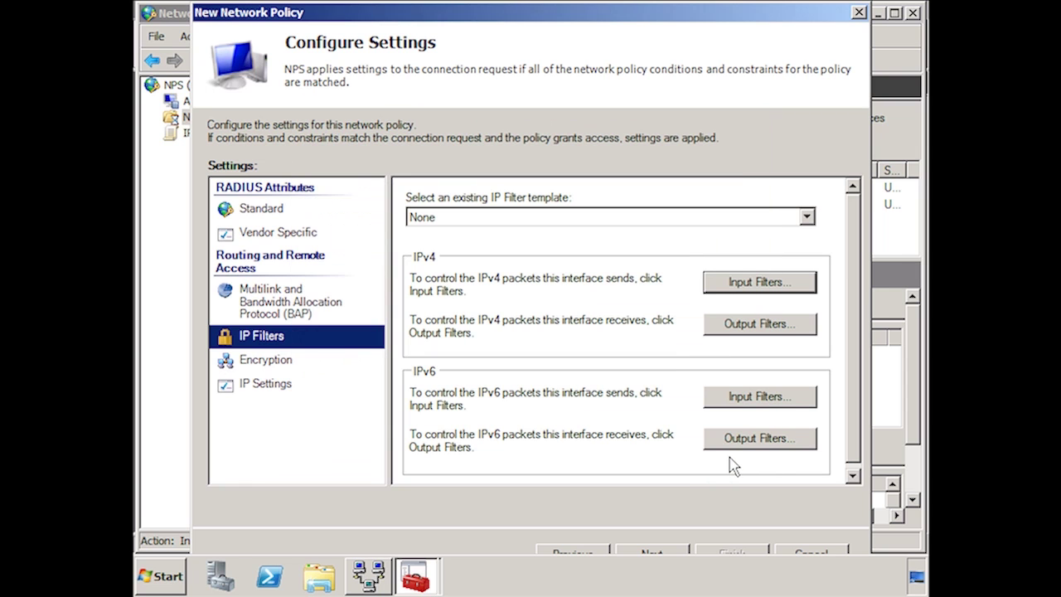
# Disallow No encryption and Basic encryption (MPPE 40-bit) in the policy's encryption settings.
pyautogui.click(254, 369)
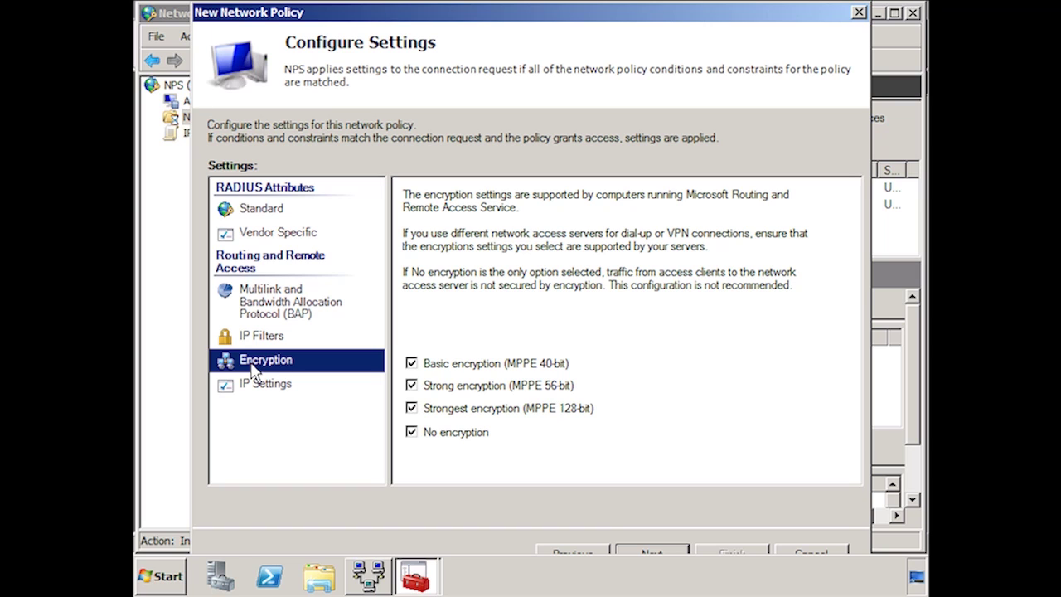
pyautogui.click(411, 431)
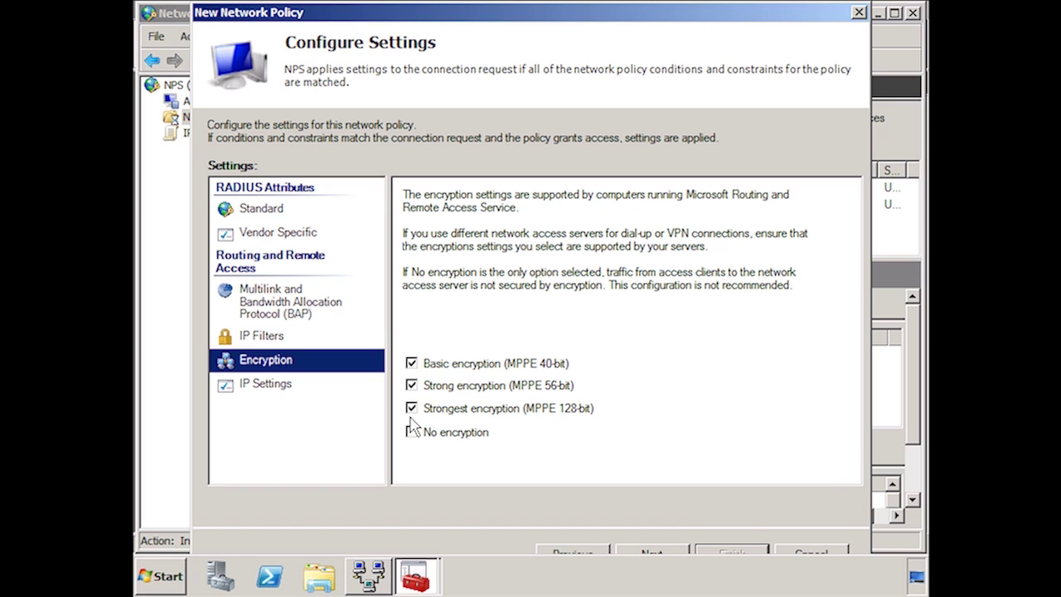
pyautogui.click(411, 363)
# Keep IP address assignment determined by server settings, finish creating the Company VPN policy, and display its details in the policy list.
pyautogui.click(259, 390)
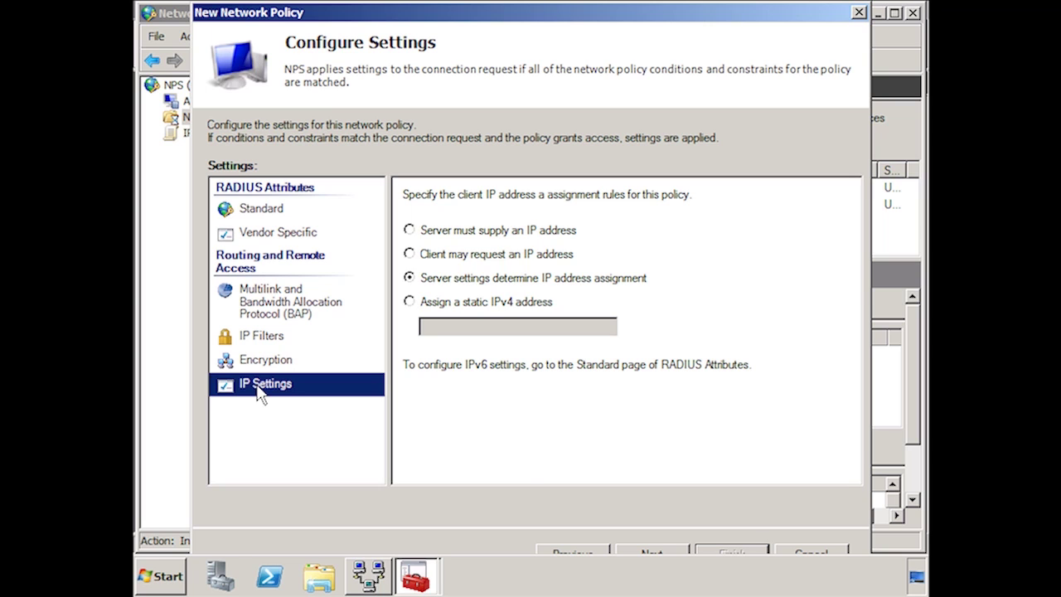
pyautogui.click(669, 557)
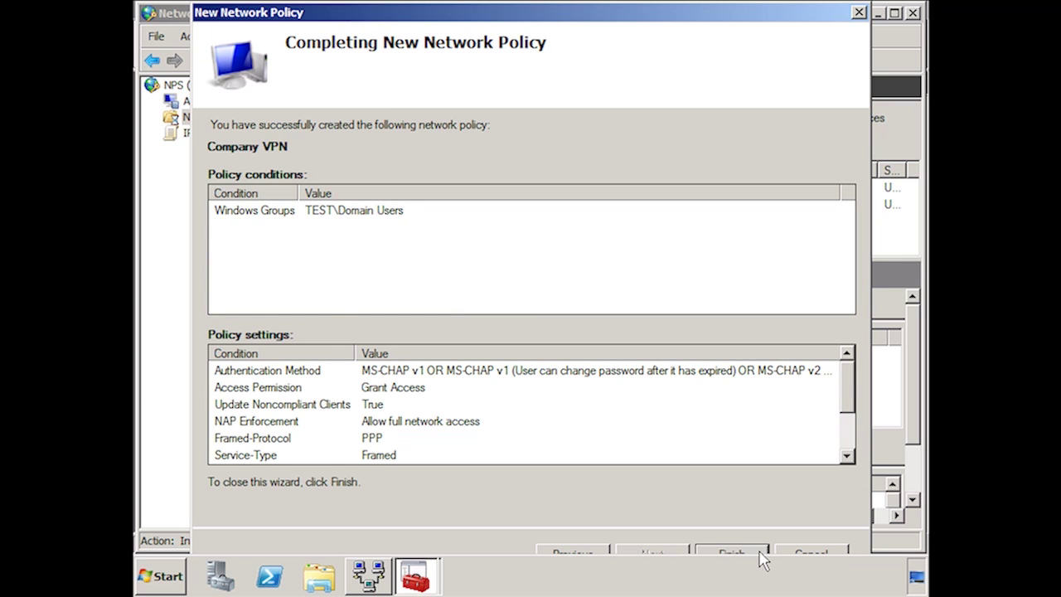
pyautogui.click(731, 554)
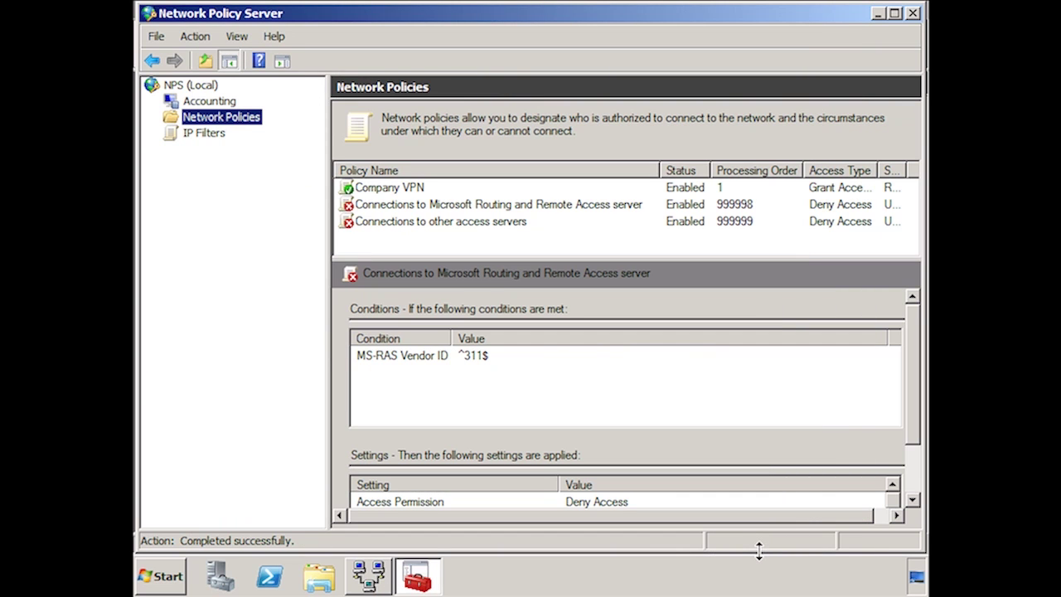
pyautogui.click(388, 189)
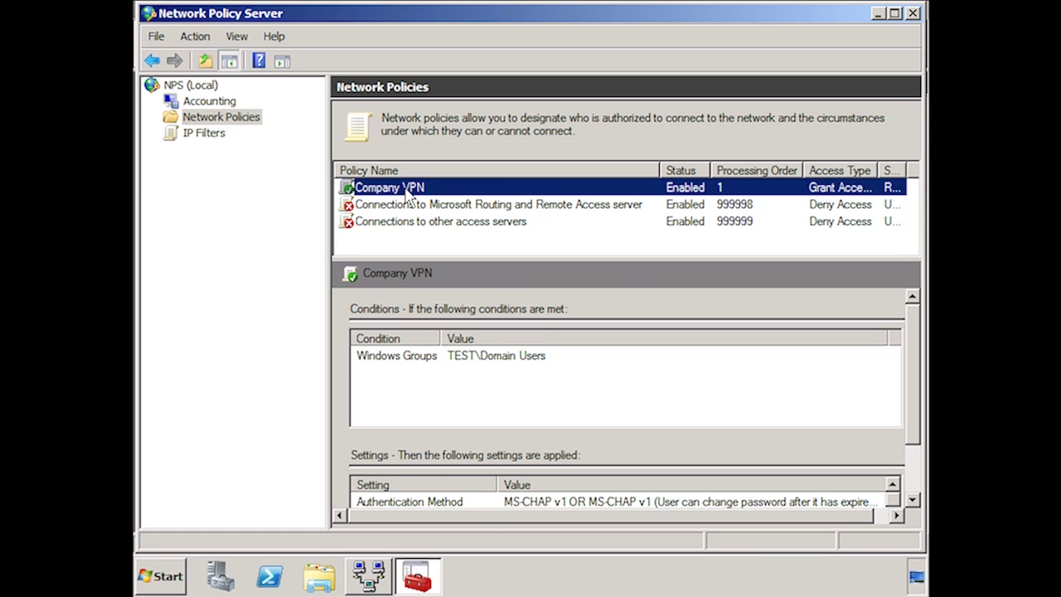